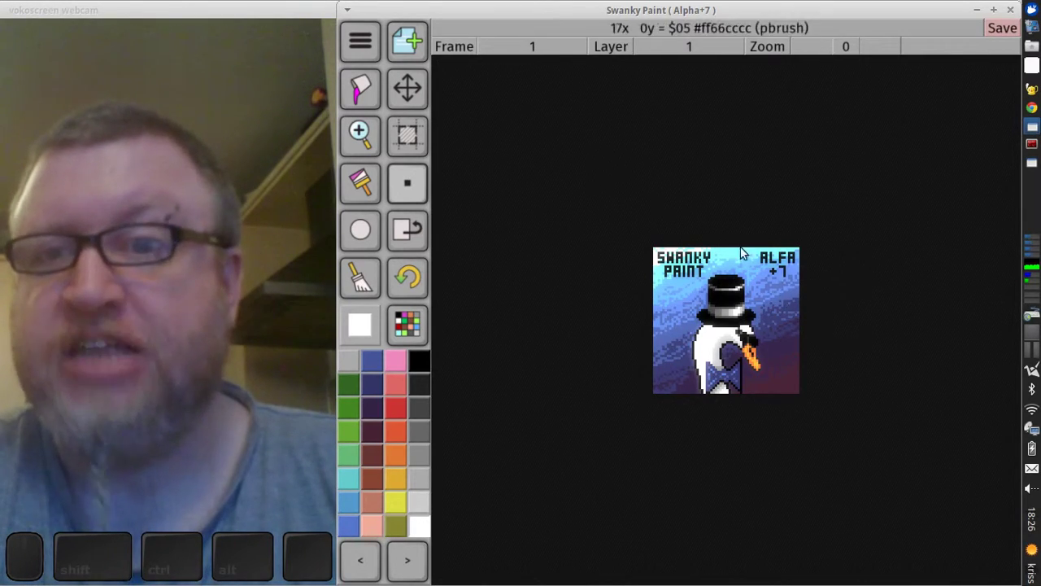
Try the palette's colours one after another, from pink, olive and yellow through the greens and turquoise to light and dark blue.
scroll(762, 337, "up", 2)
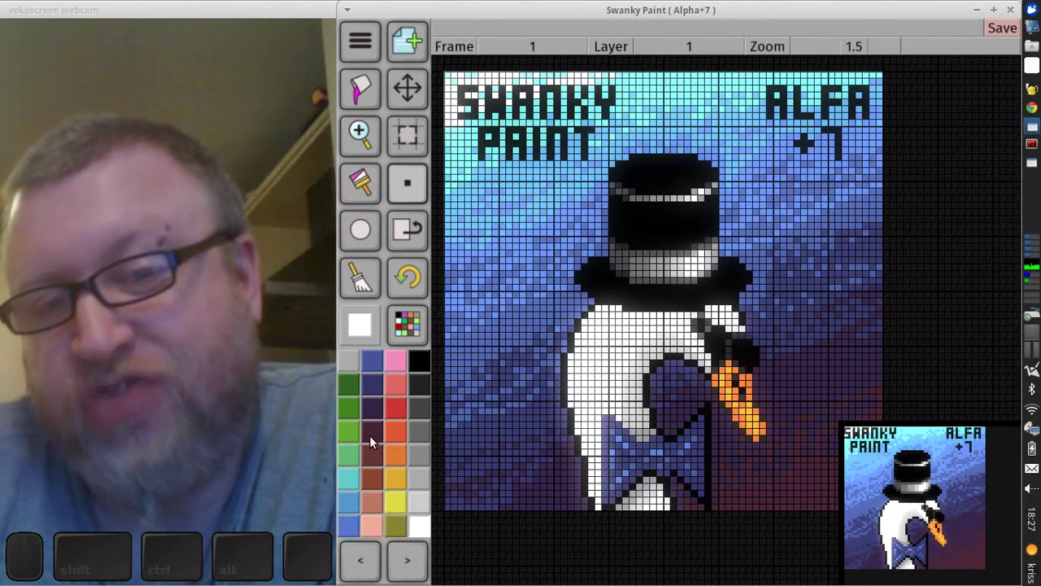
left_click(389, 361)
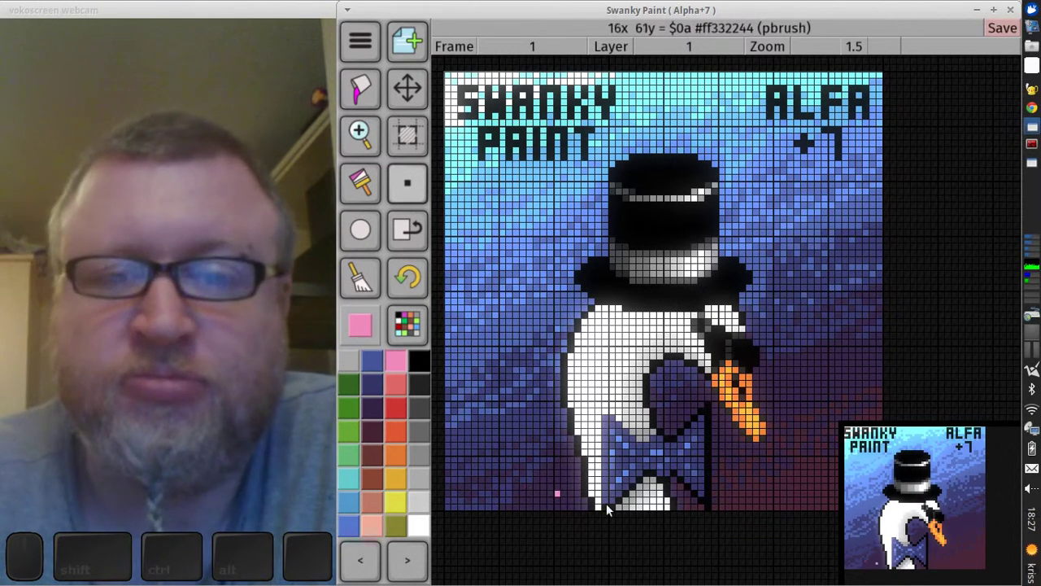
left_click(396, 525)
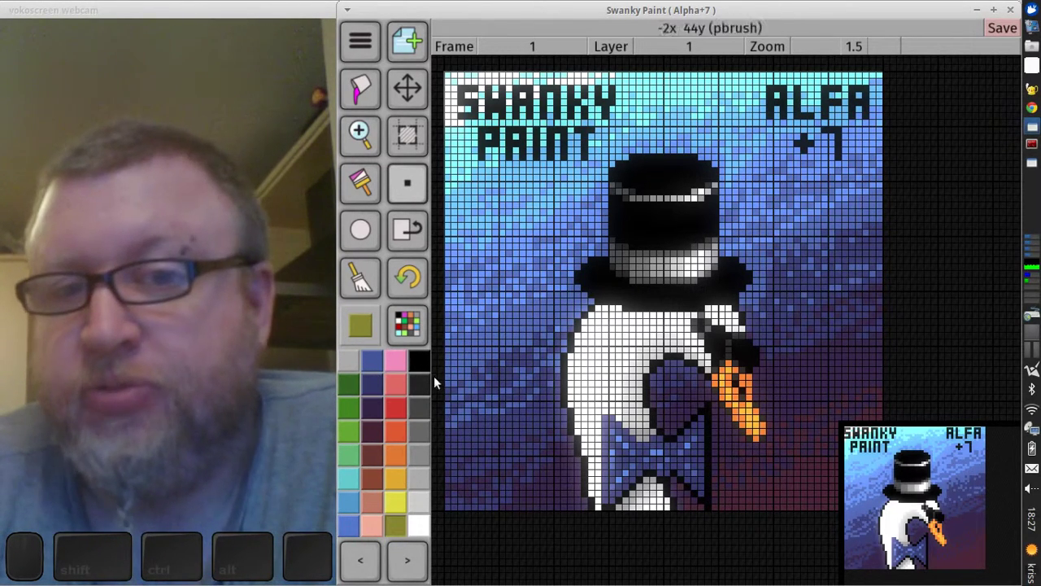
left_click(398, 506)
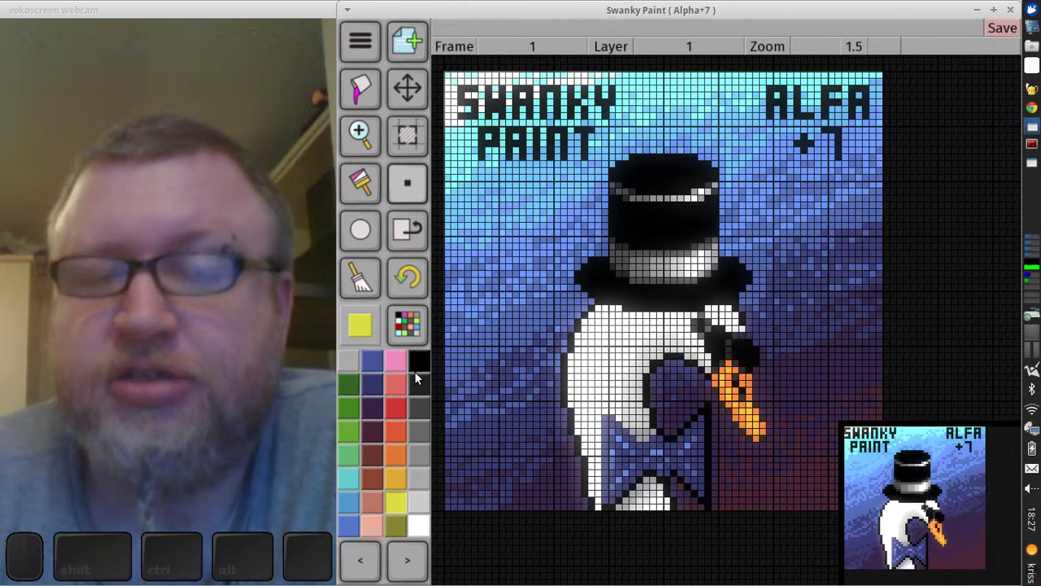
left_click(350, 385)
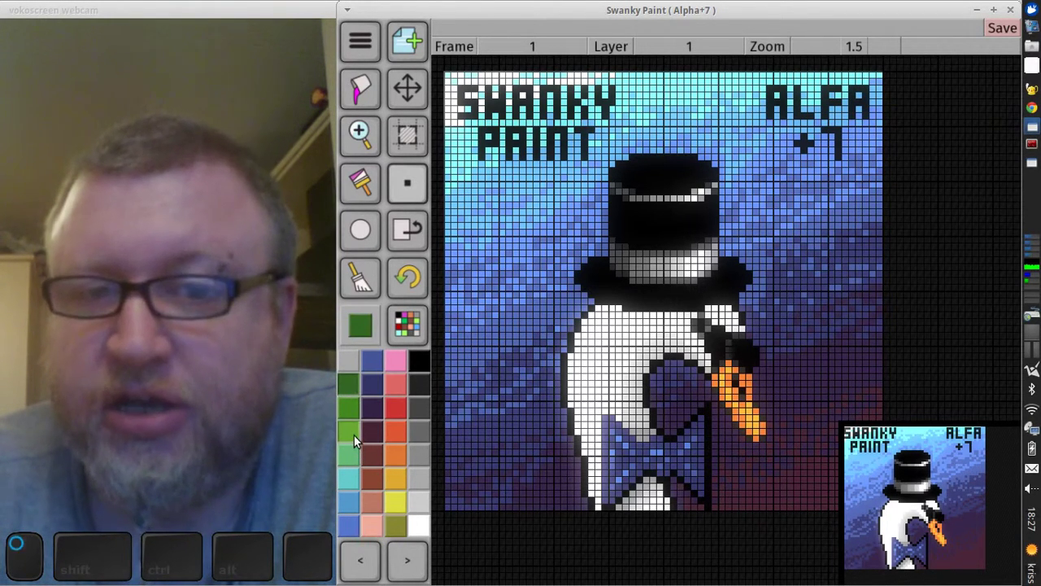
left_click(352, 432)
left_click(350, 411)
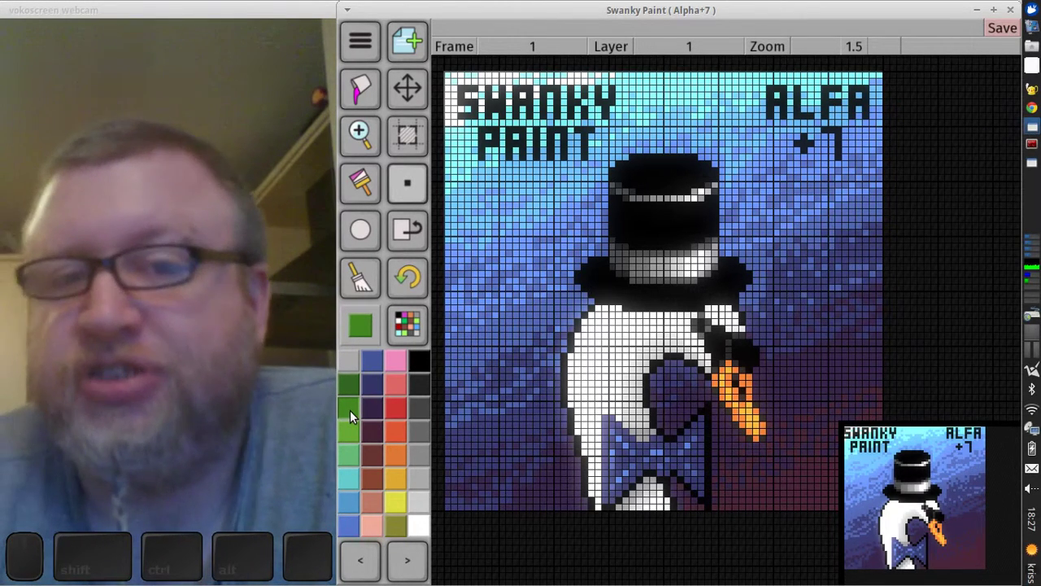
left_click(353, 429)
left_click(344, 480)
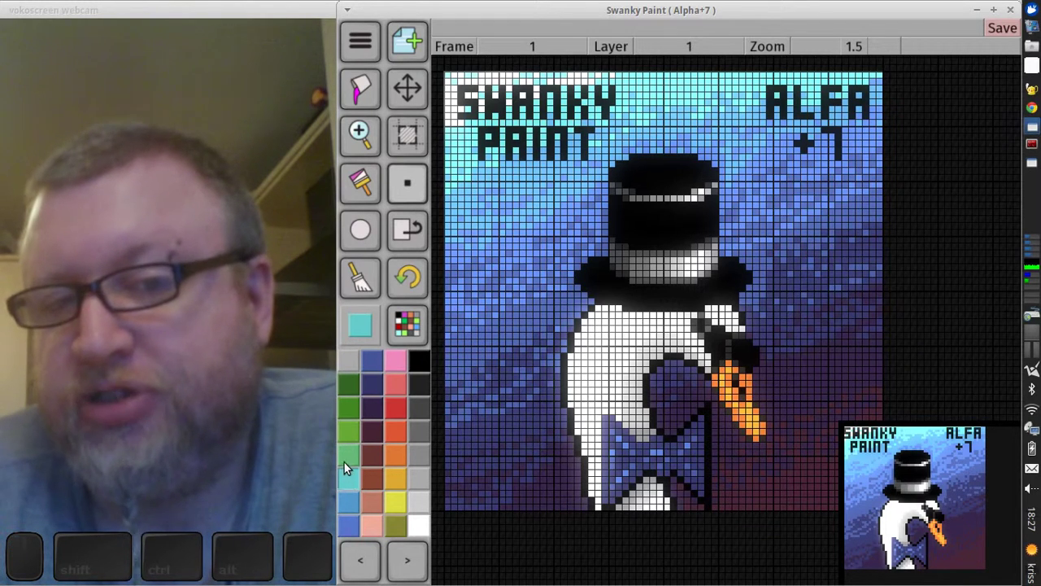
left_click(346, 454)
left_click(350, 501)
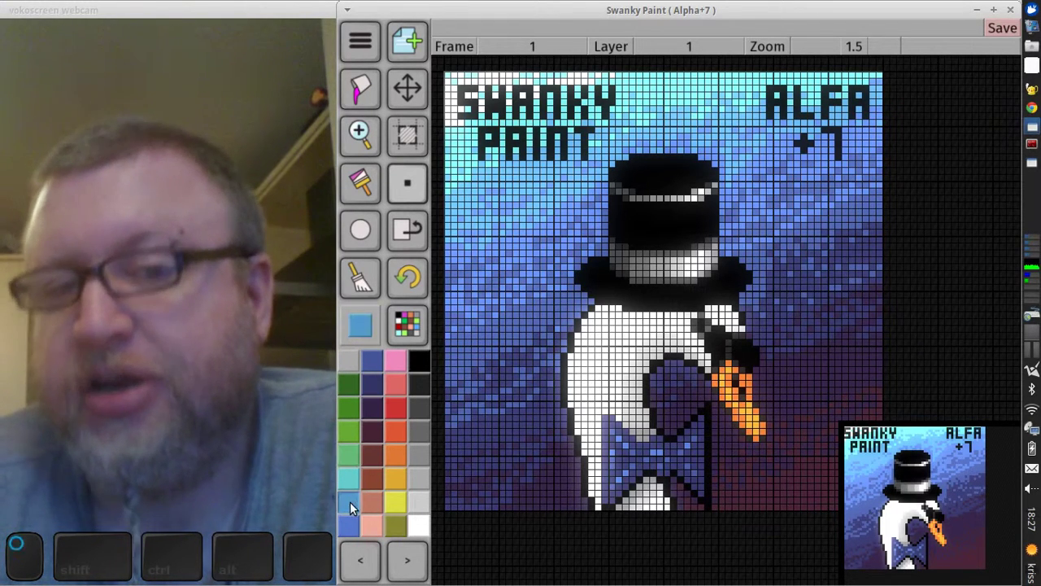
left_click(371, 386)
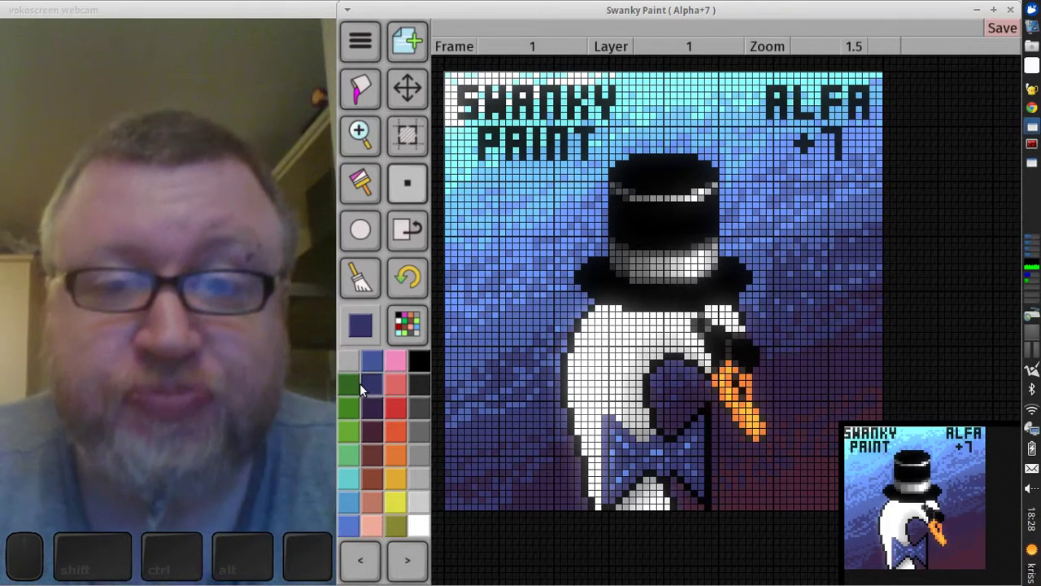
Draw a white freehand S on the blank spare image and capture it as a brush.
key("j")
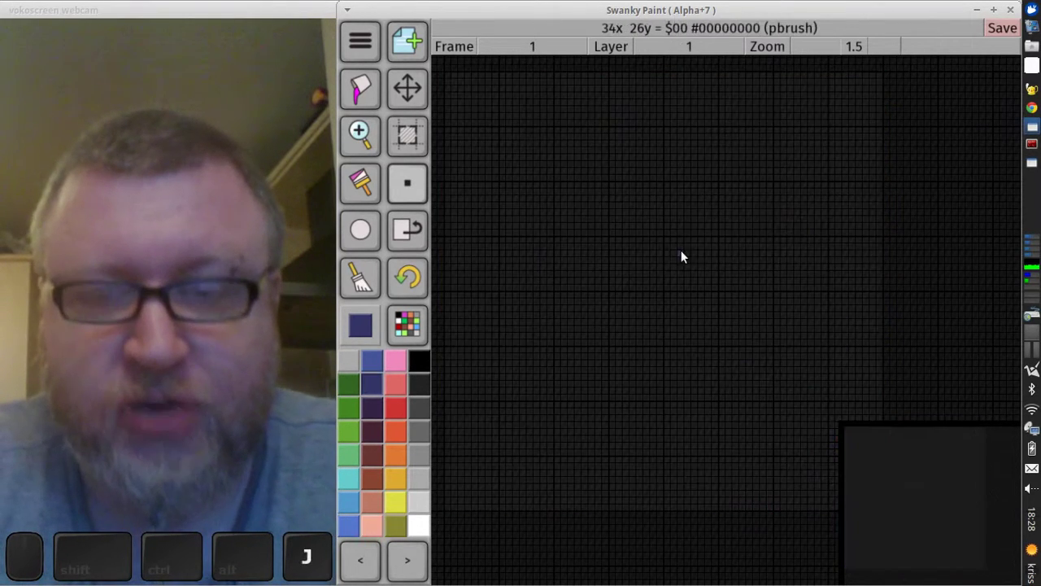
left_click(409, 524)
mouse_move(692, 225)
left_mouse_down()
mouse_move(616, 219)
mouse_move(597, 365)
mouse_move(576, 362)
left_mouse_up()
key("b")
left_click_drag(551, 177, 766, 412)
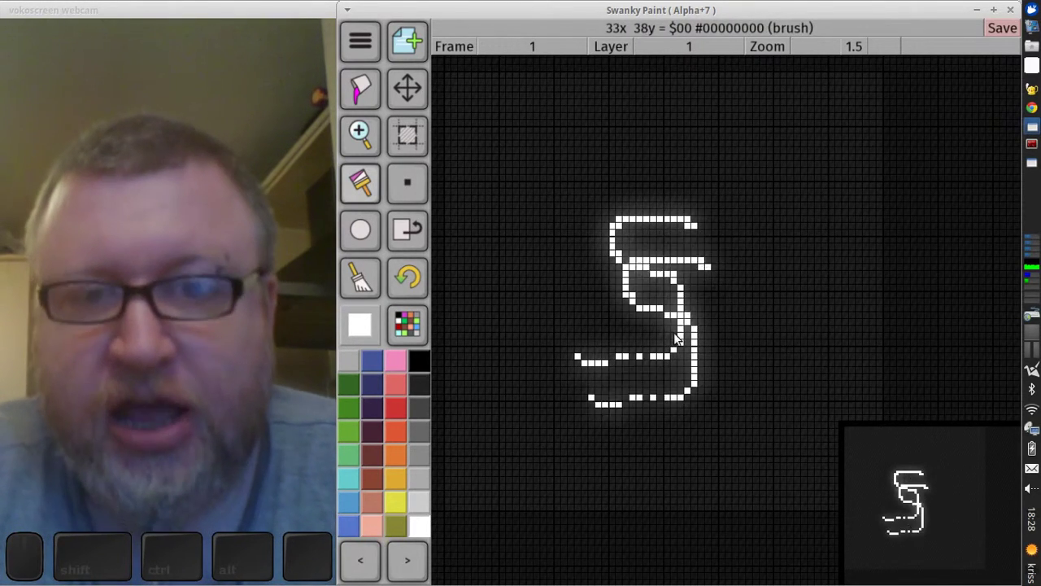
Outline the captured S brush in light grey and again in a darker grey from the palette.
key("bracketleft")
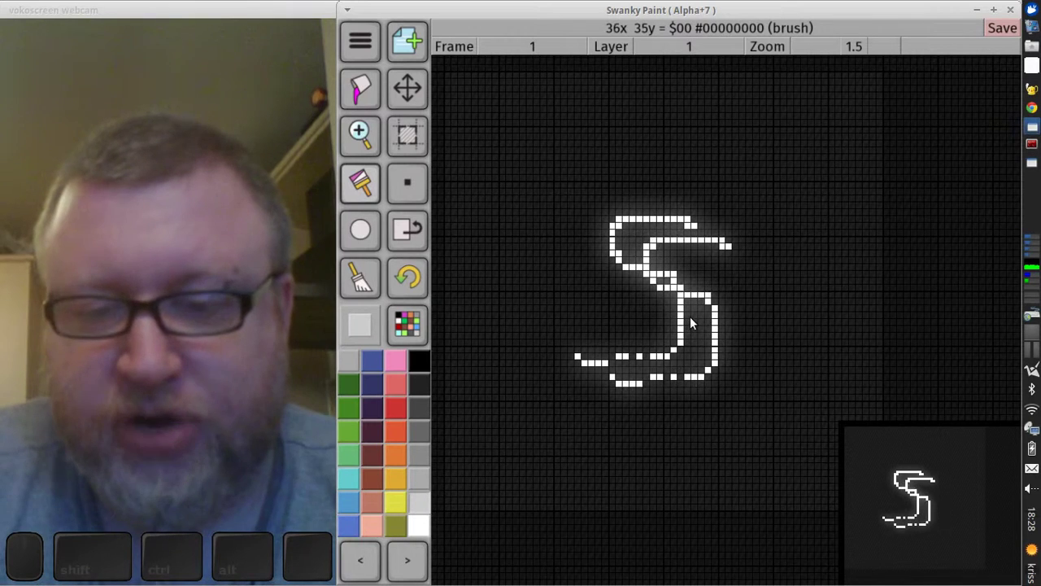
key("o")
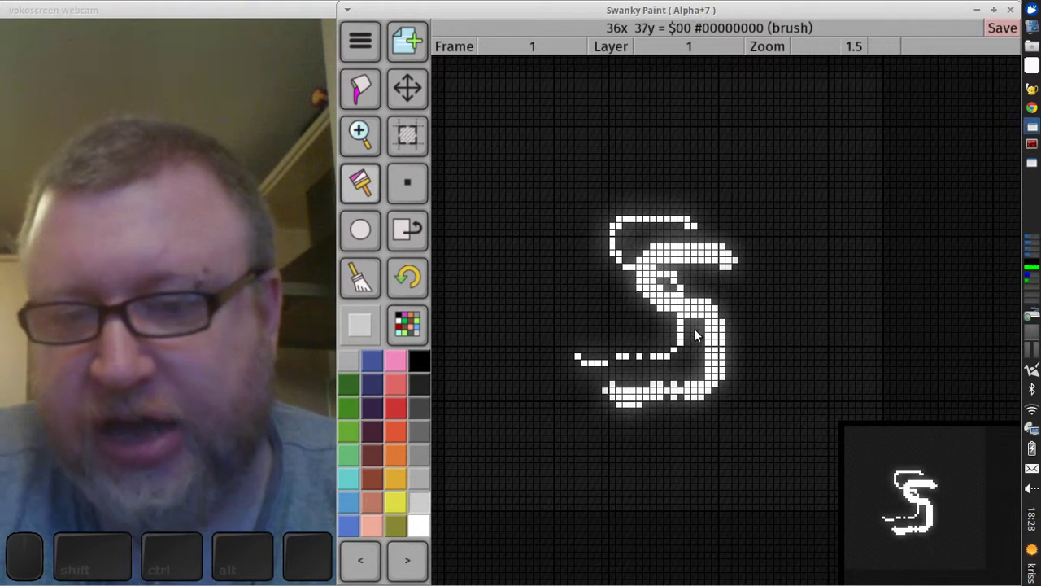
key("bracketleft")
key("bracketleft")
key("bracketleft")
key("o")
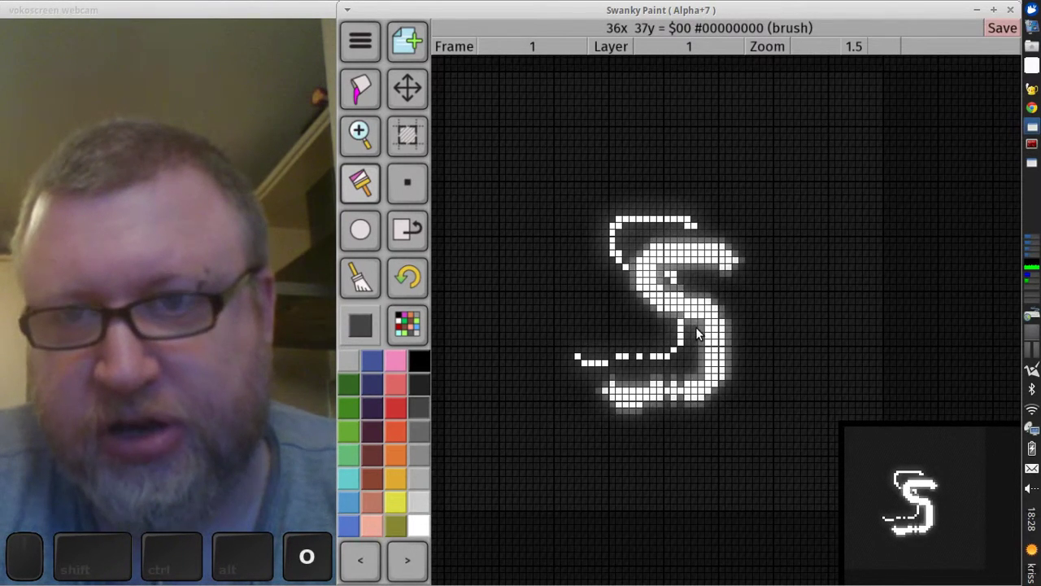
Step back through the palette to olive and add an olive outline around the S brush.
key("bracketleft")
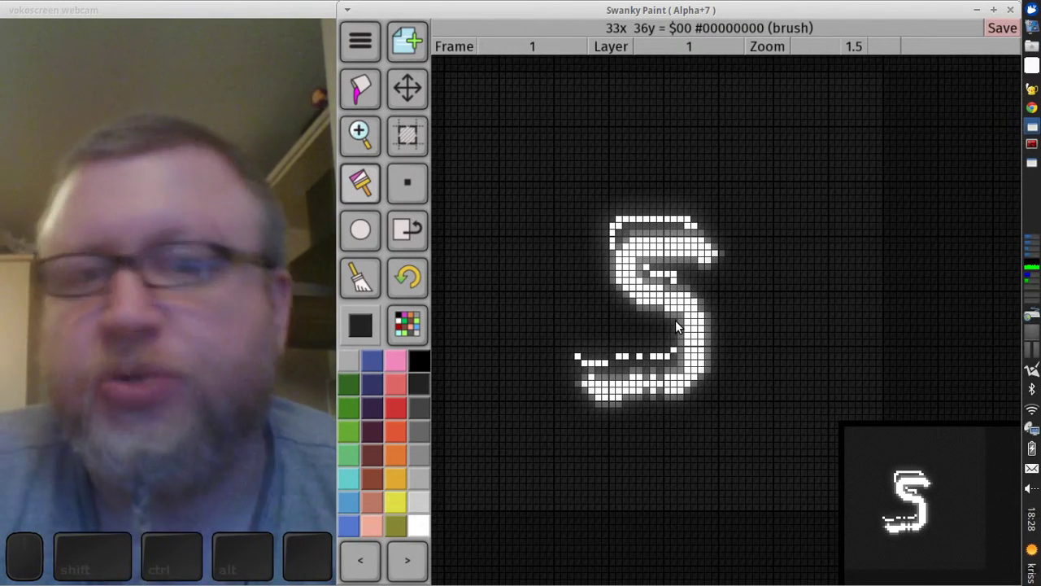
key("[")
key("[")
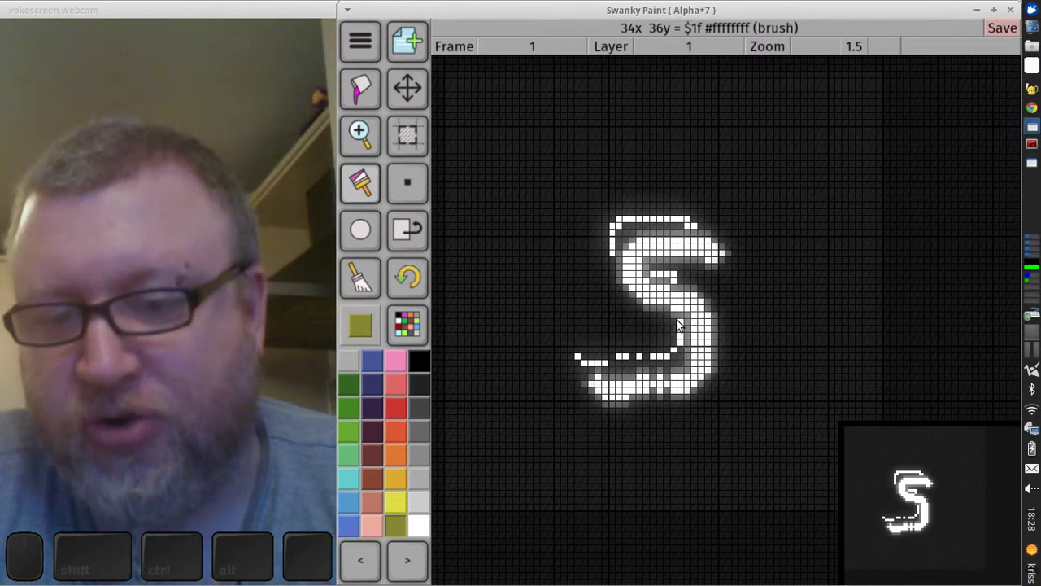
key("o")
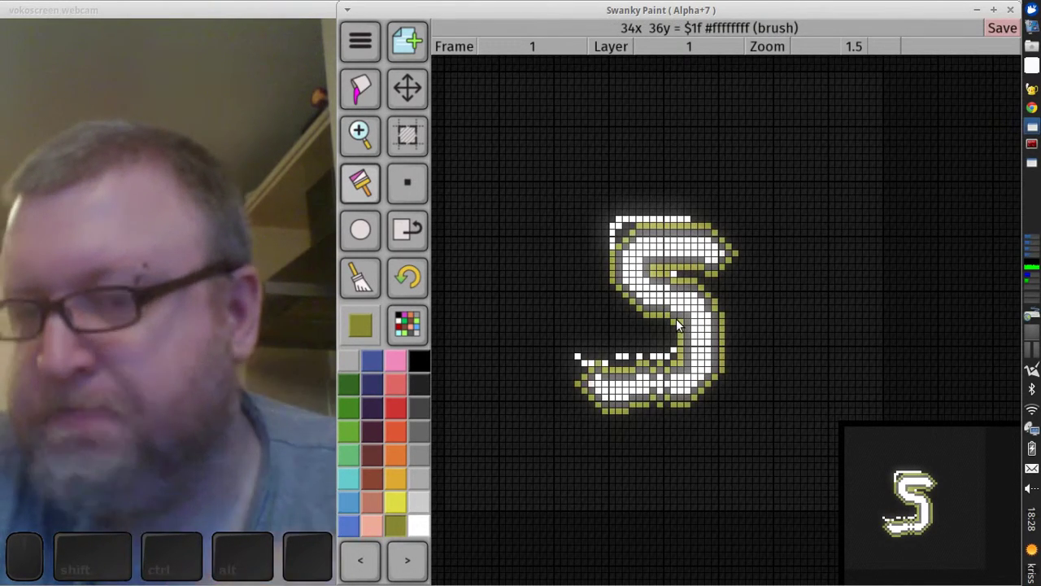
Add successive outlines around the S brush, stepping back through the palette from yellow through orange, red, pink, brown and blue to green.
key("p")
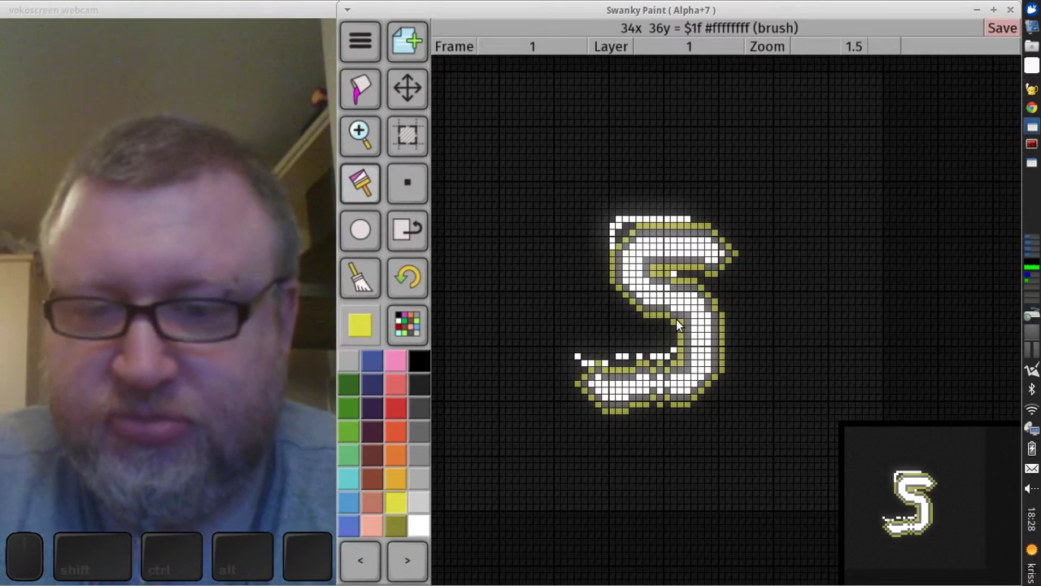
key("o")
key("o")
key("o")
key("bracketleft")
key("o")
key("bracketleft")
key("o")
key("bracketleft")
key("o")
key("bracketleft")
key("o")
key("bracketleft")
key("o")
key("bracketleft")
key("o")
key("bracketleft")
key("o")
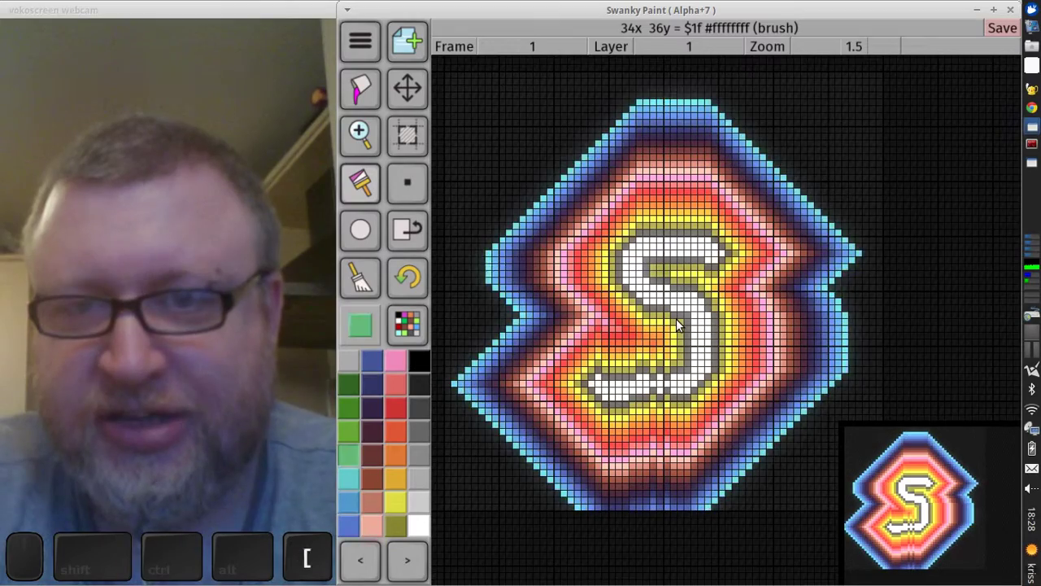
key("bracketleft")
key("o")
key("bracketleft")
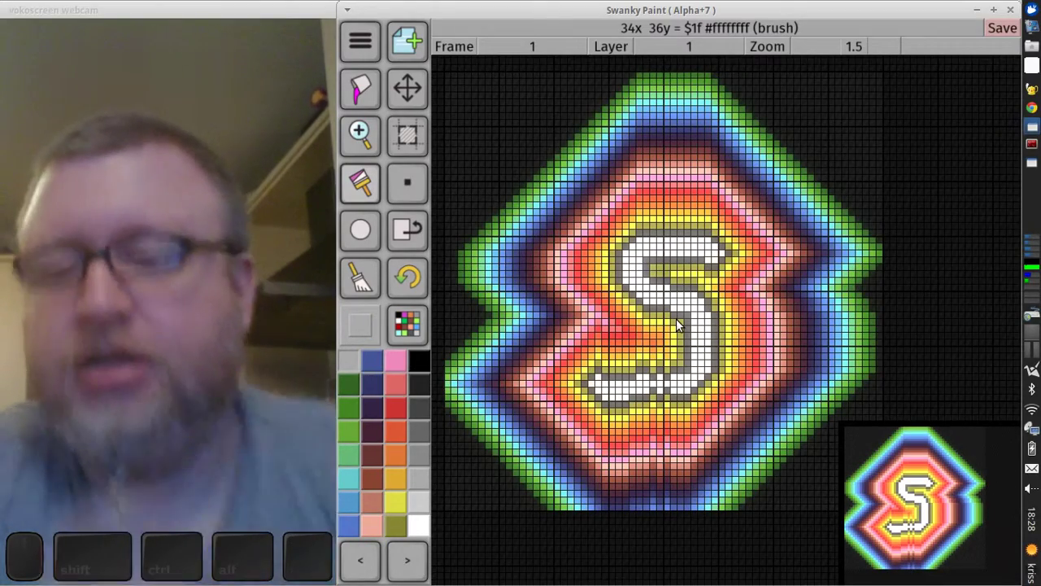
Stamp the multicoloured S brush onto the canvas and remap the image to the brush palette.
left_click(676, 287)
key("period")
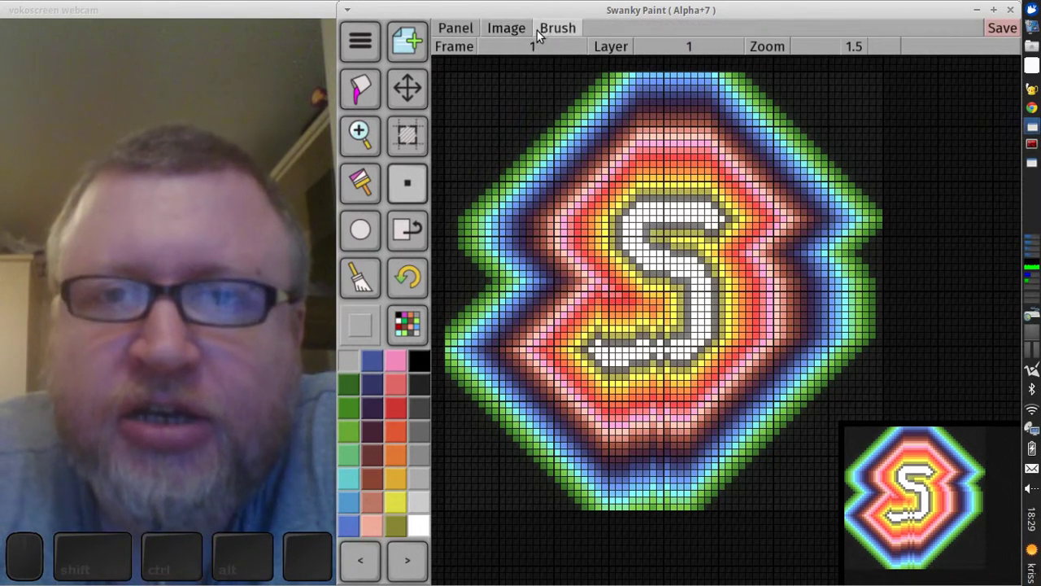
left_click(556, 28)
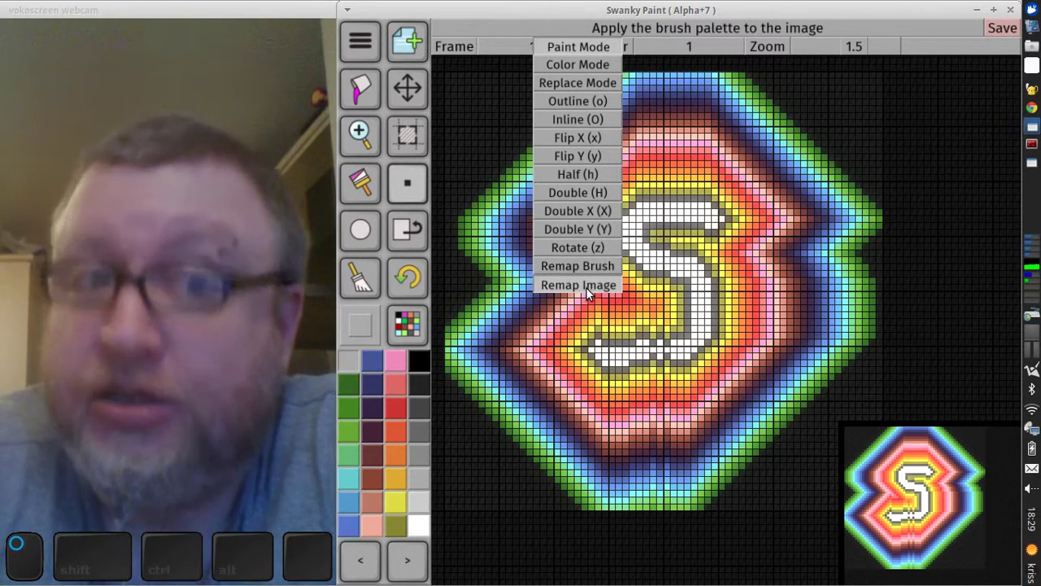
left_click(585, 288)
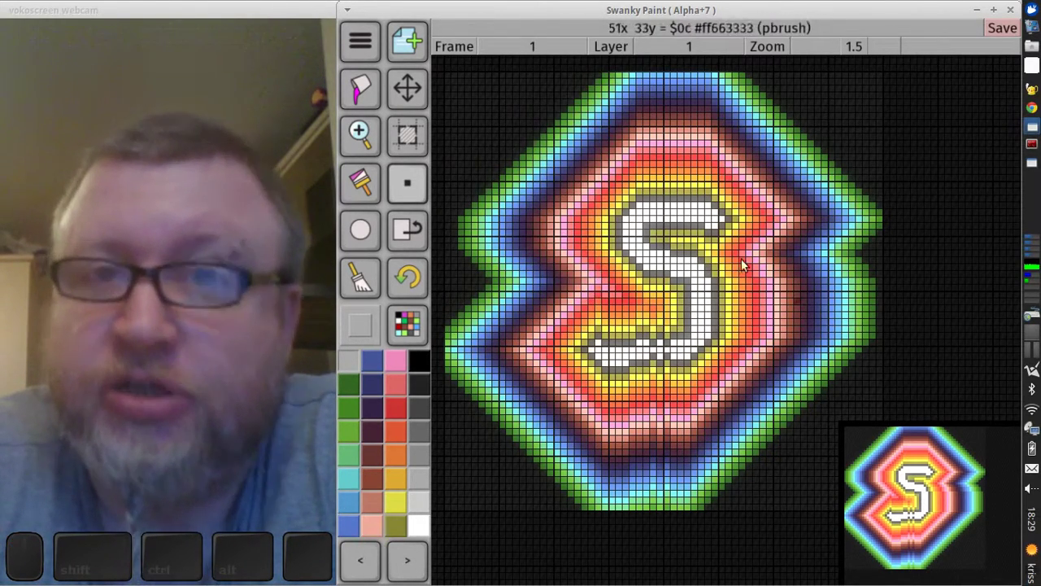
Load demonbook.png from the swankypaint folder and return to the drawing tools.
left_click(369, 45)
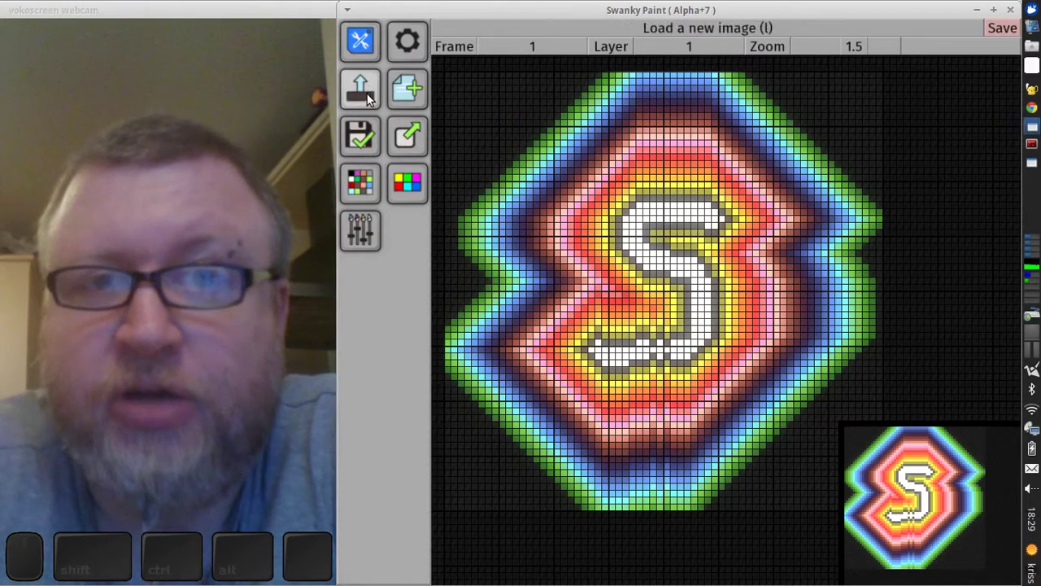
left_click(367, 88)
left_click_drag(669, 224, 668, 302)
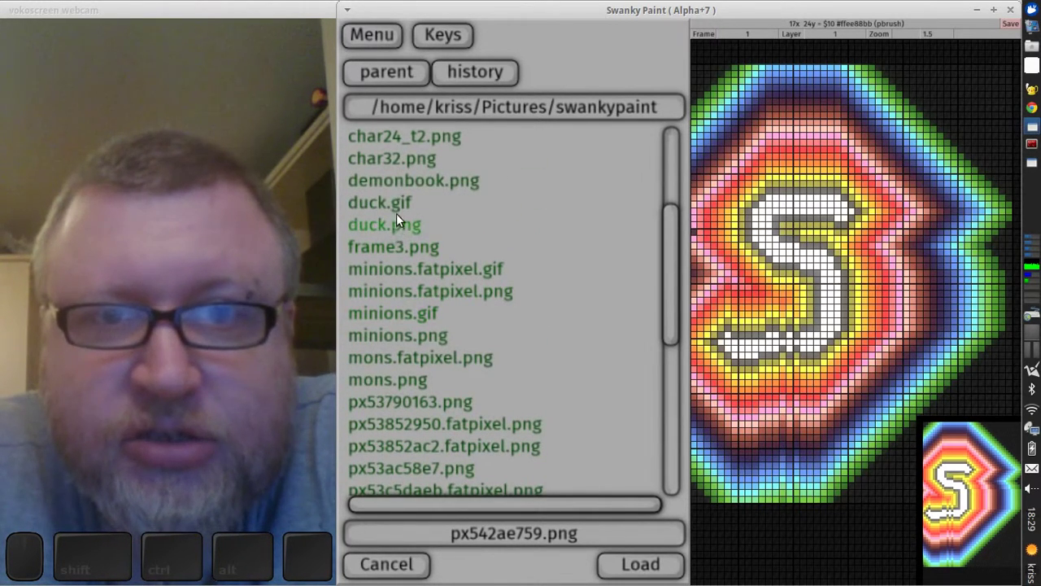
left_click(392, 179)
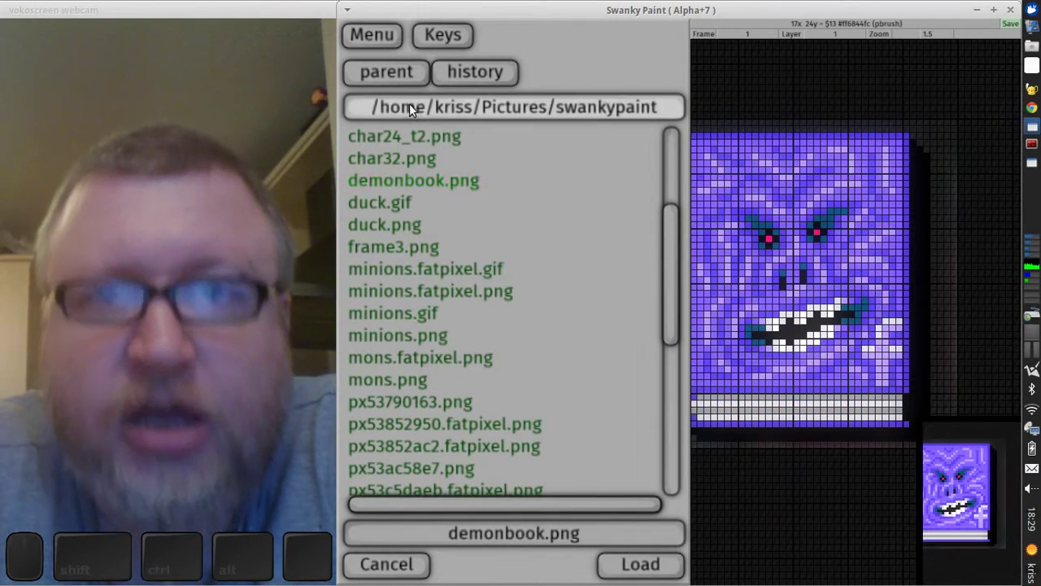
left_click(372, 43)
left_click(363, 40)
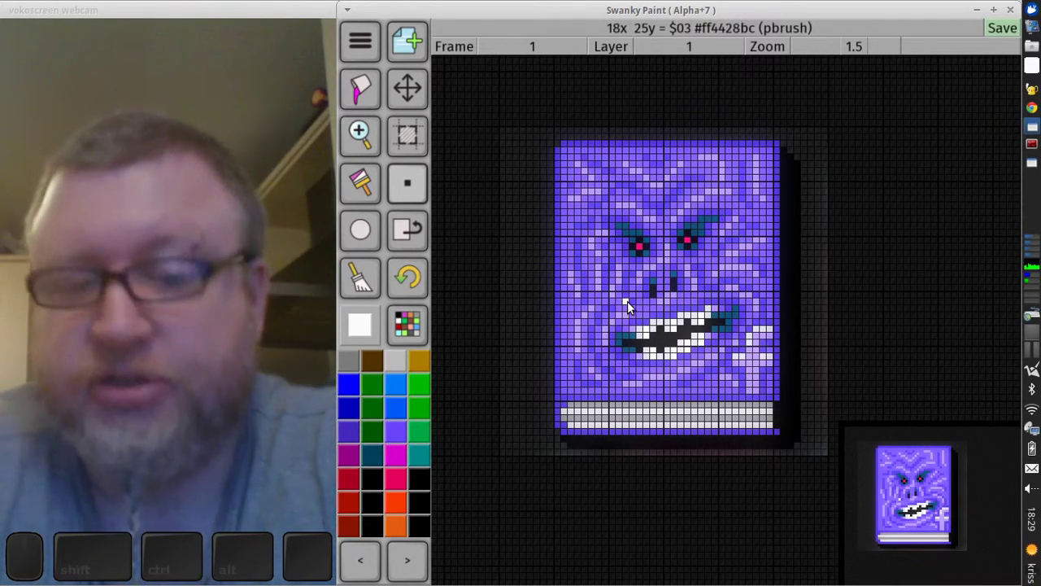
Capture the demon book's face as a brush and swap to the image with the multicoloured S.
key("b")
left_click_drag(598, 218, 708, 358)
mouse_move(578, 20)
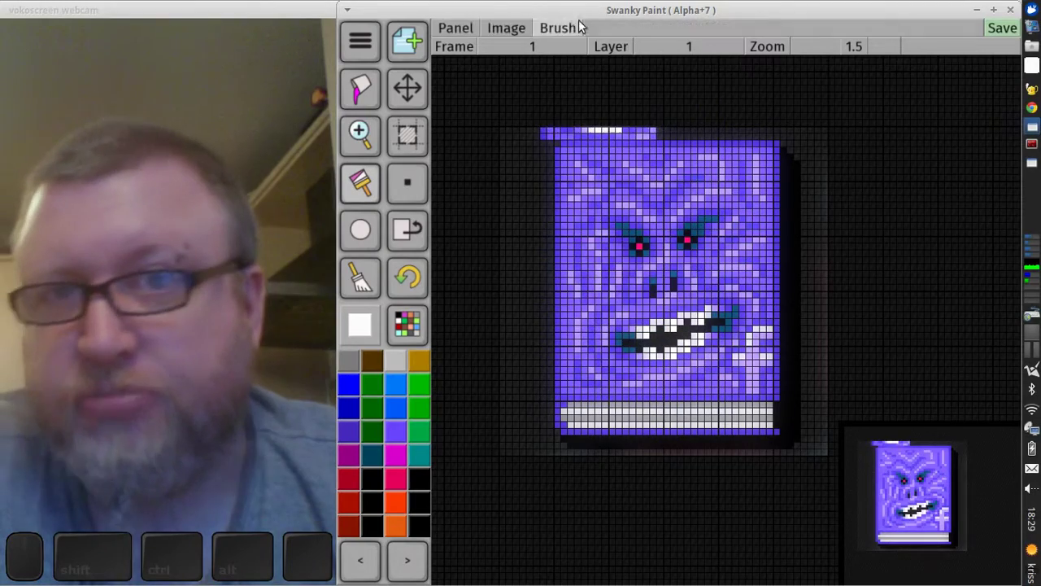
left_click(513, 30)
left_click(521, 48)
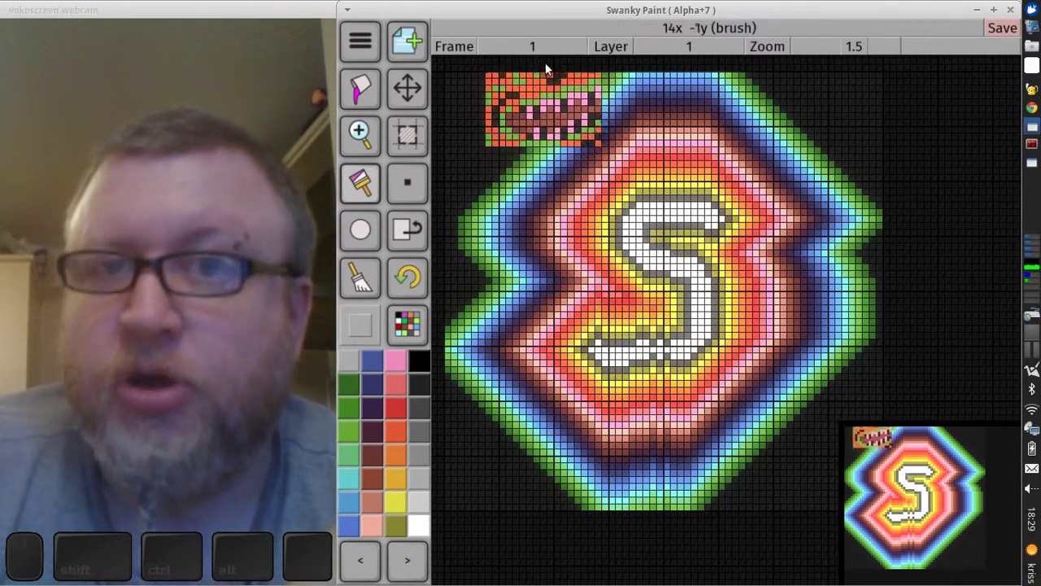
Remap the face brush to the image's palette and stamp it over the upper right part of the S.
left_click(545, 28)
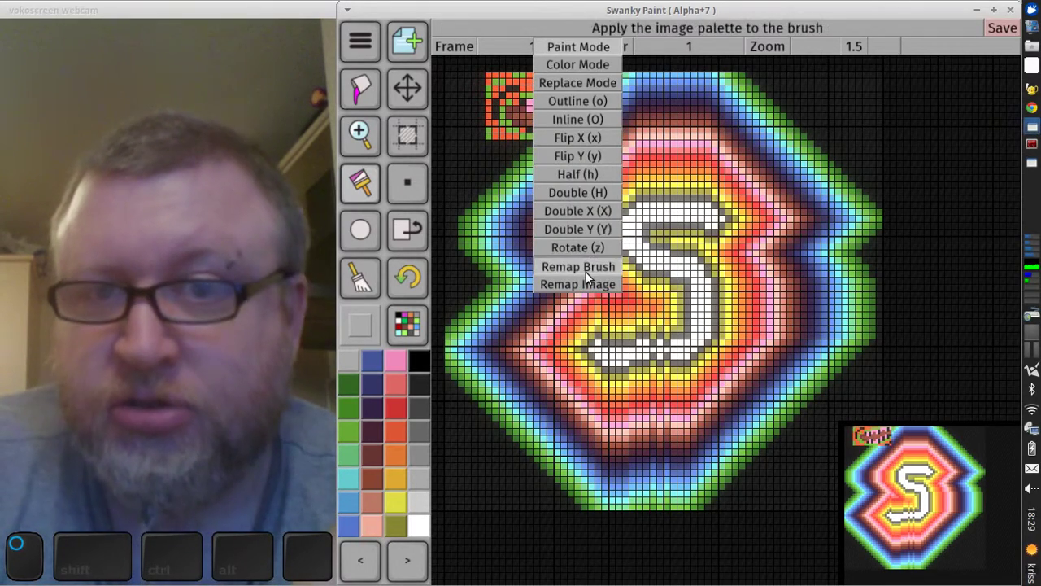
left_click(586, 273)
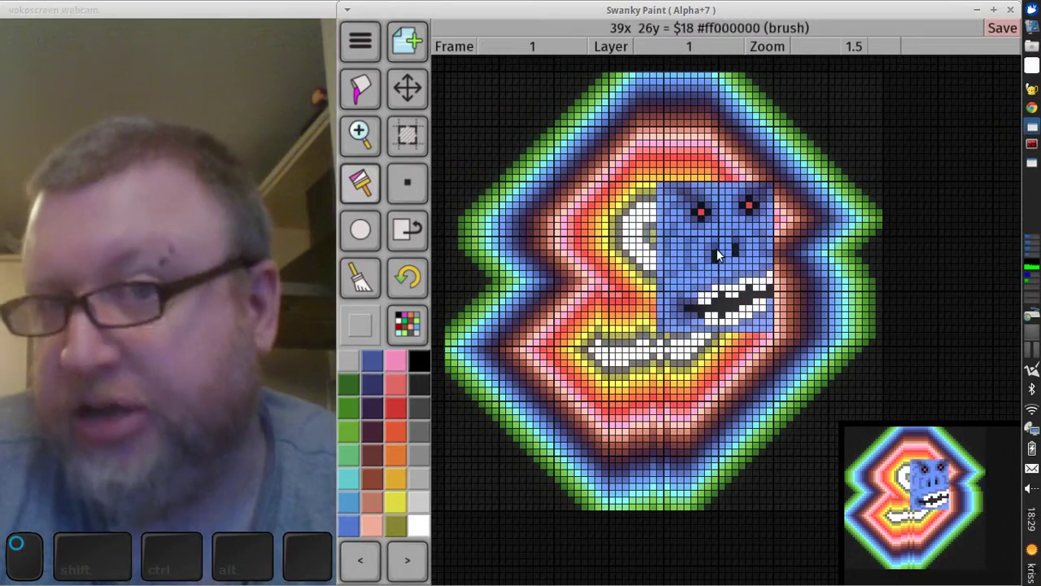
left_click(717, 258)
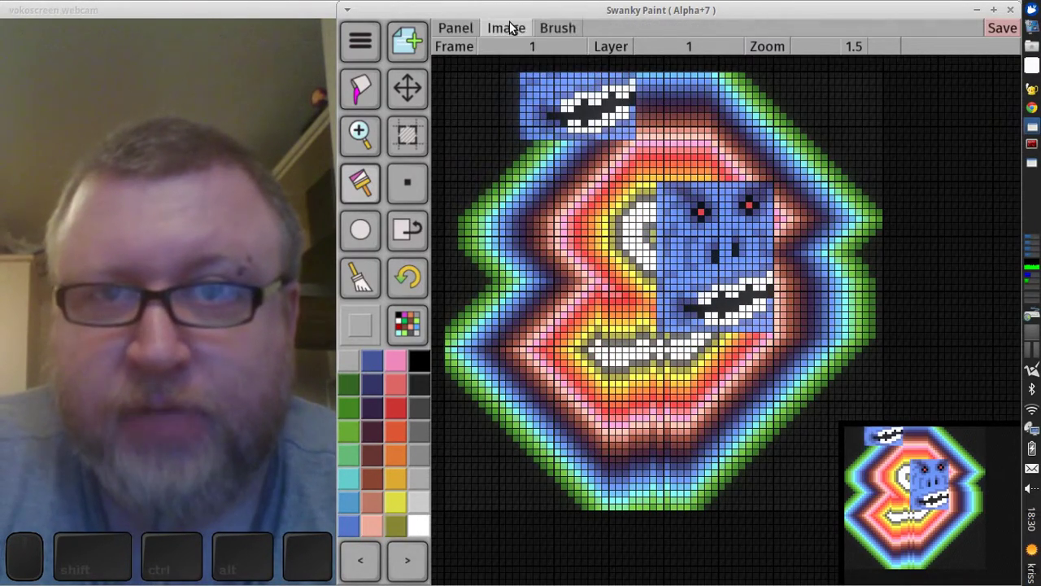
Recapture the face as a brush from the demon book image and swap back to the S image.
left_click(511, 27)
left_click(511, 61)
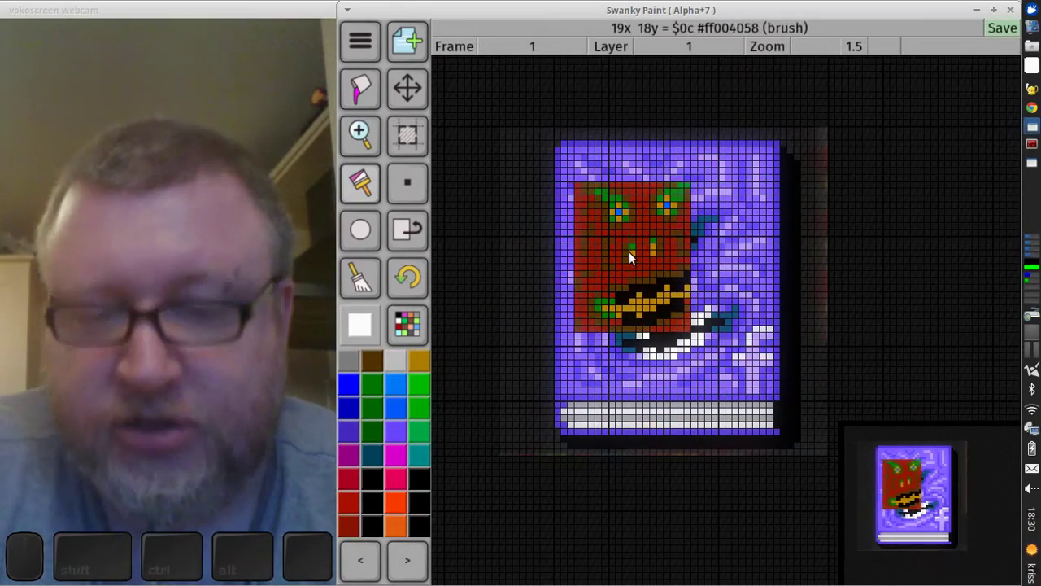
key("b")
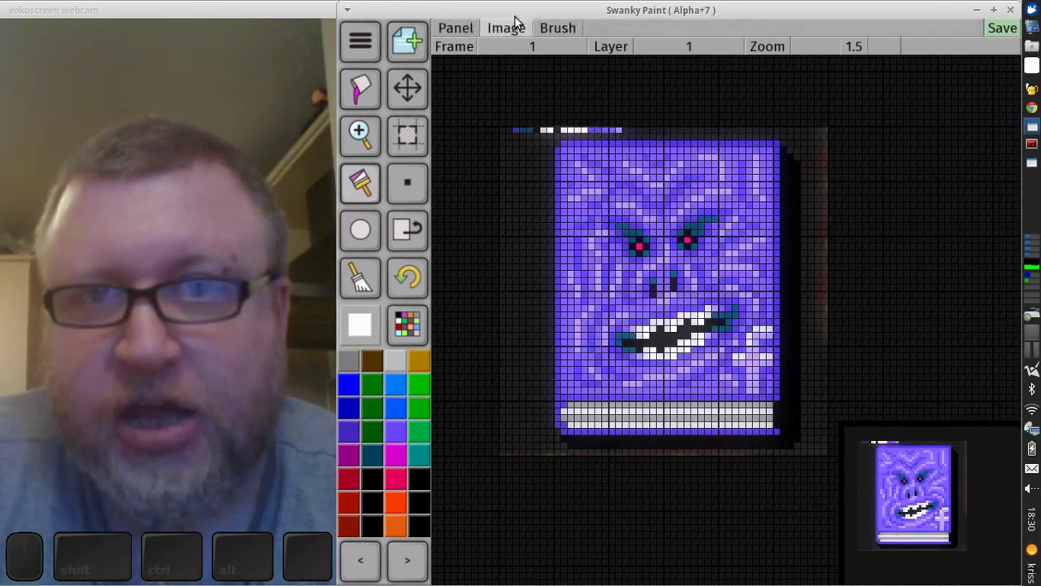
left_click(511, 27)
left_click(513, 41)
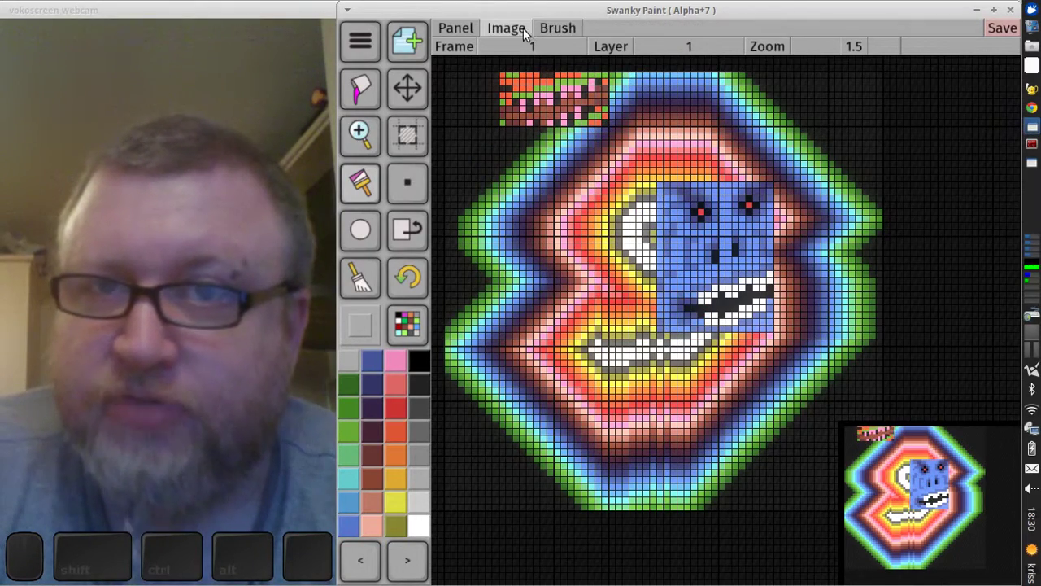
Remap the S image to the captured face brush's palette and stamp the face over the lower left of the S.
left_click(559, 28)
left_click(575, 162)
left_click(527, 28)
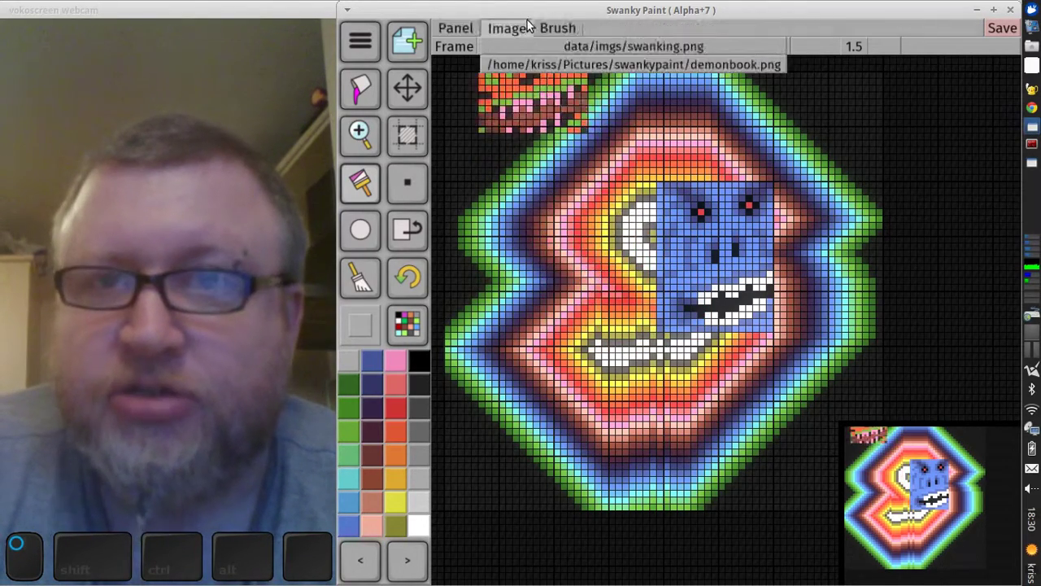
left_click(558, 27)
left_click(575, 268)
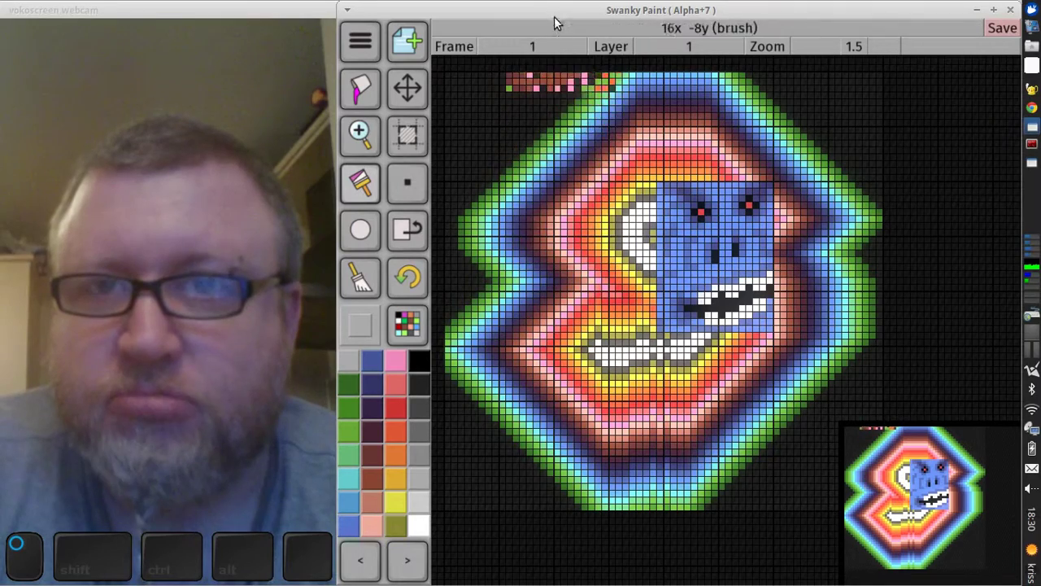
left_click(558, 28)
left_click(570, 281)
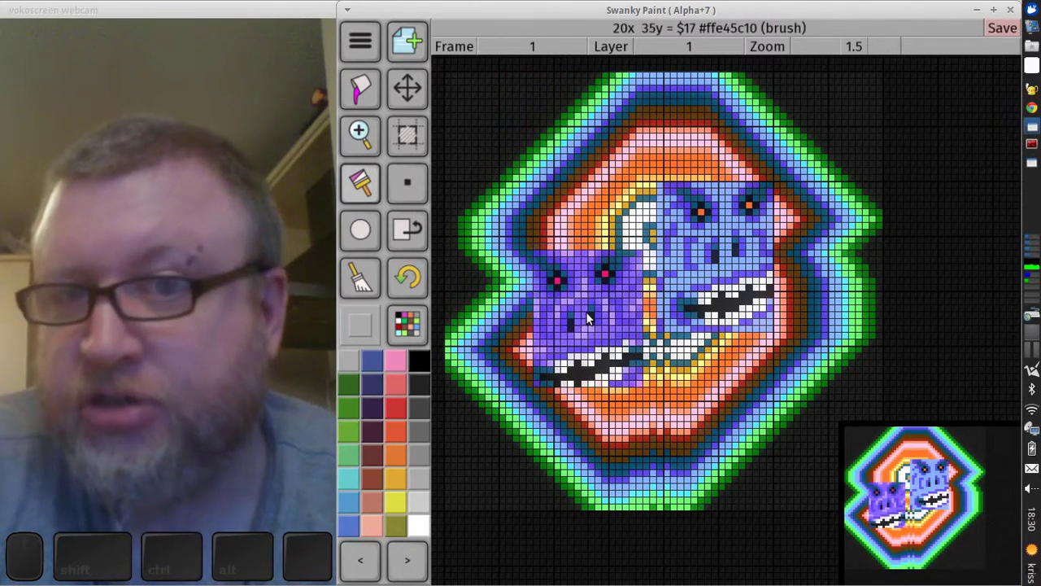
left_click(586, 318)
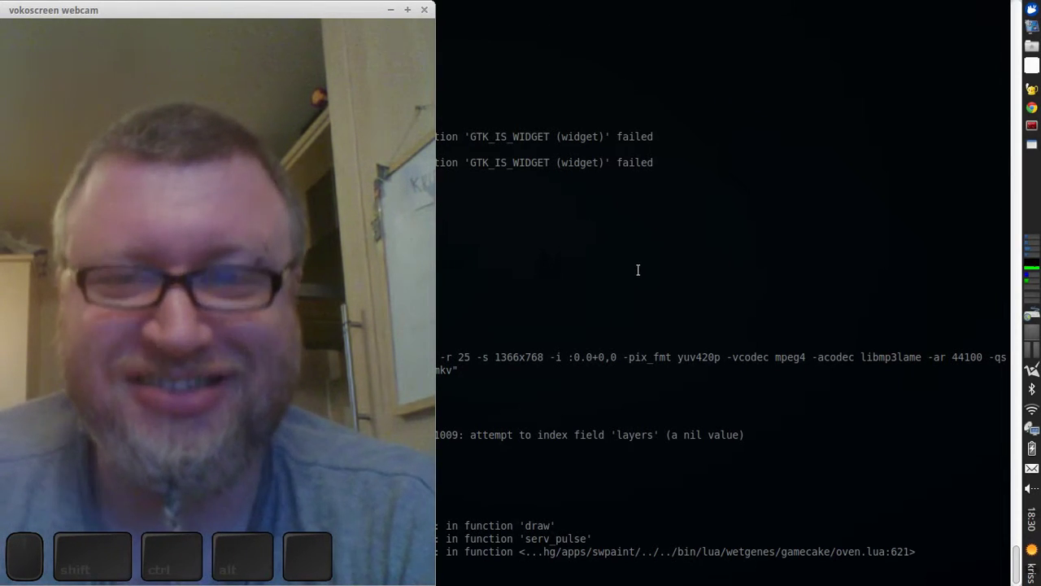
Relaunch Swanky Paint from the terminal and arrange its window beside the vokoscreen webcam window.
left_click(639, 269)
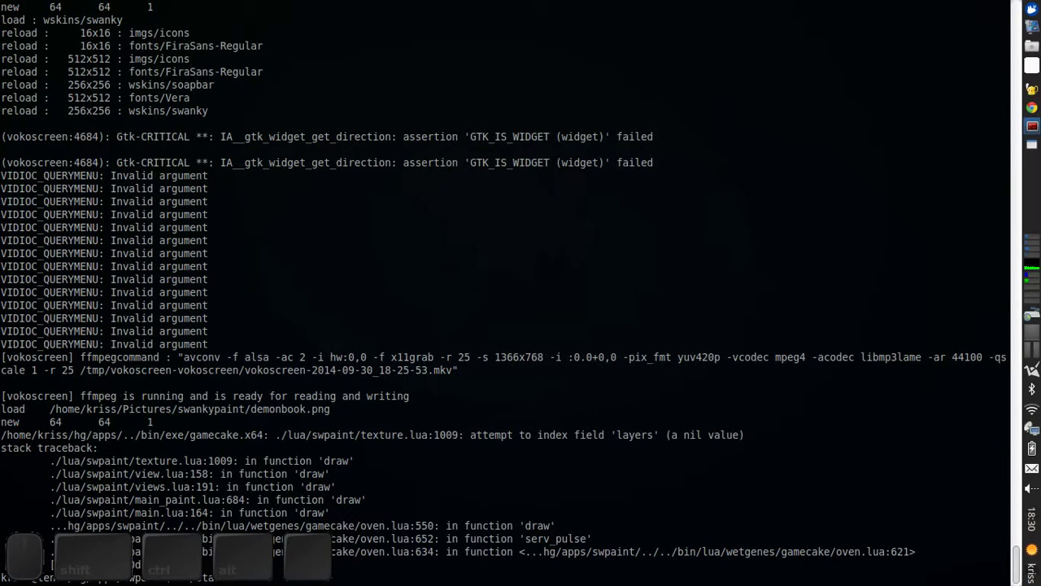
key("Return")
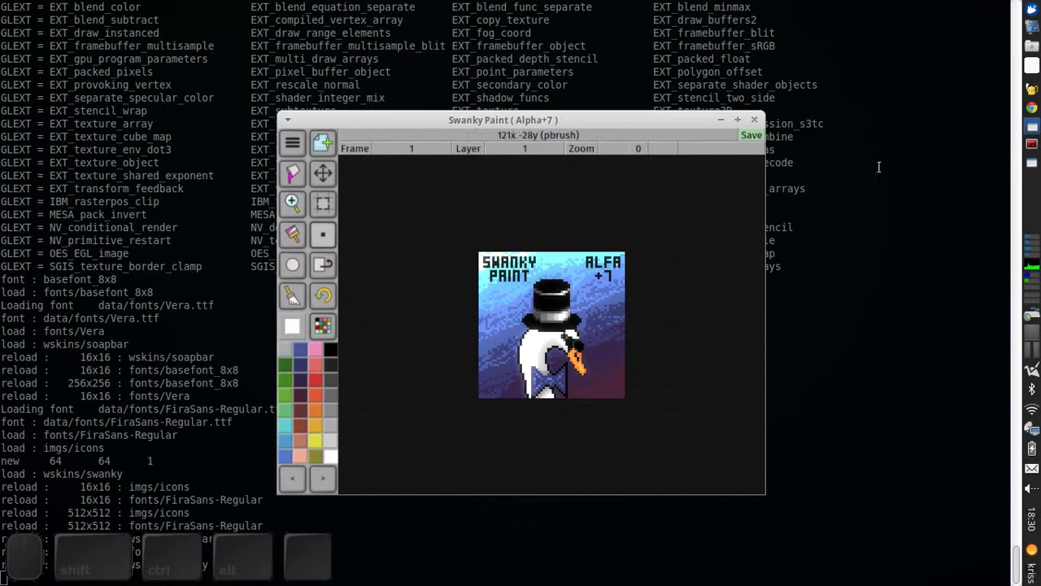
left_click(1039, 167)
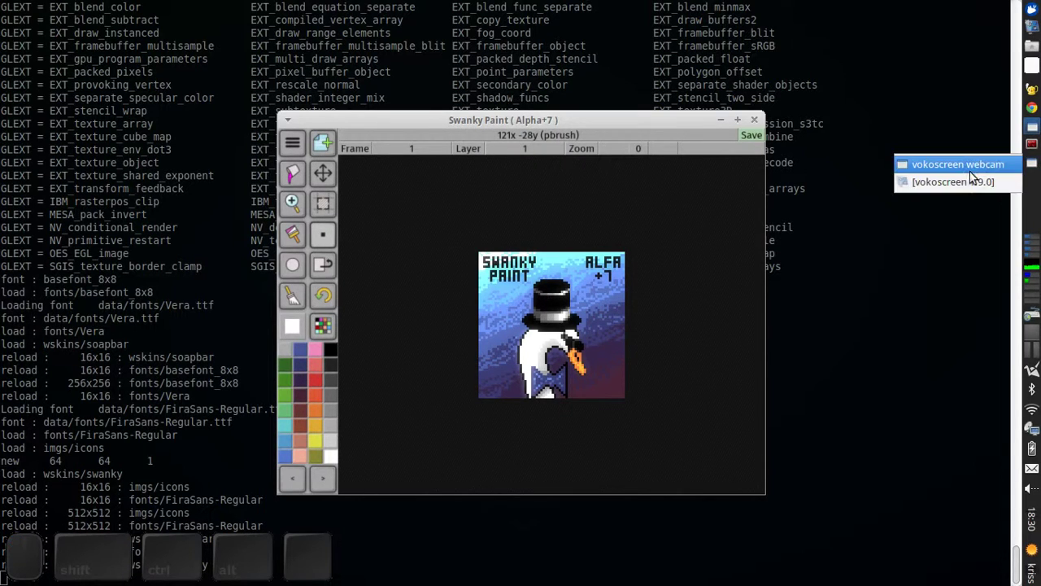
left_click(942, 167)
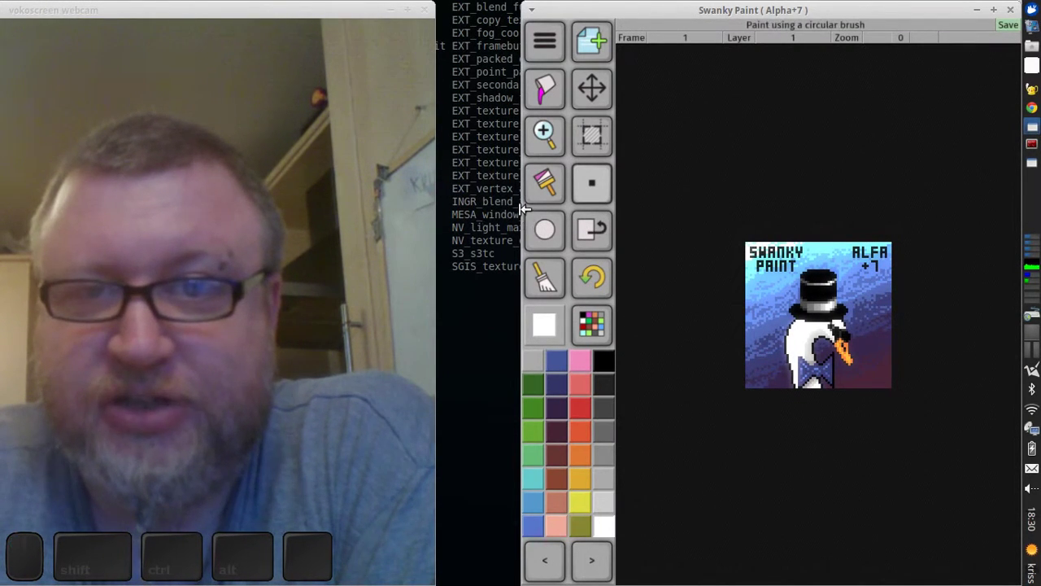
left_click_drag(525, 209, 439, 209)
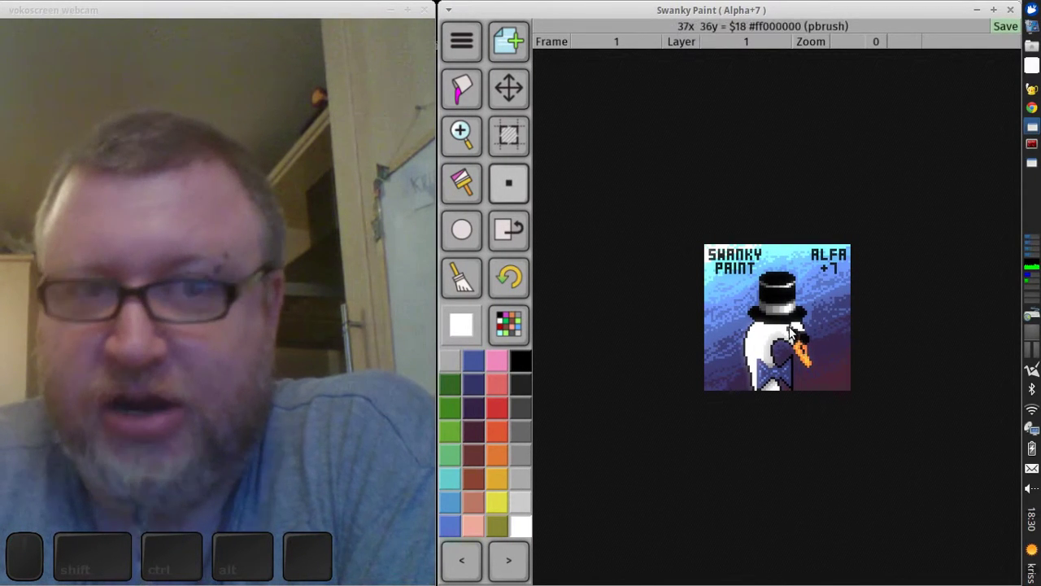
Load demonbook.png from the swankypaint folder and switch back to the drawing tools.
left_click(463, 41)
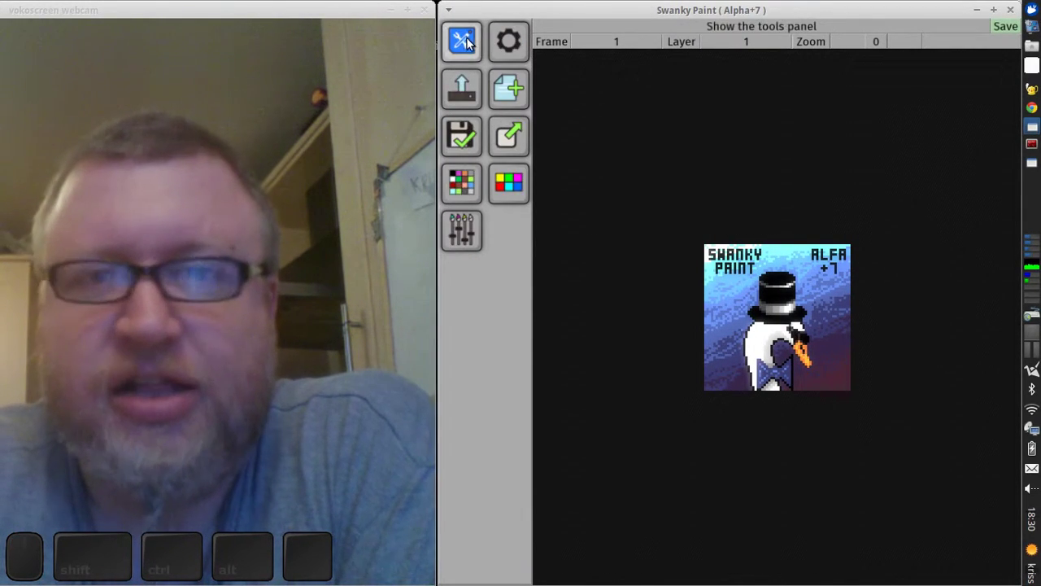
left_click(461, 87)
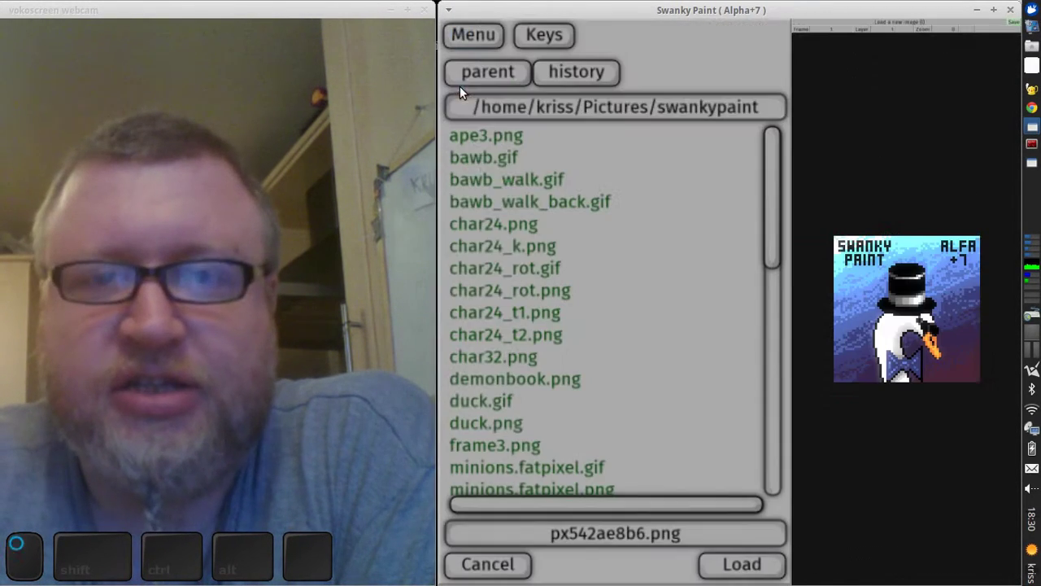
left_click(566, 381)
left_click(485, 37)
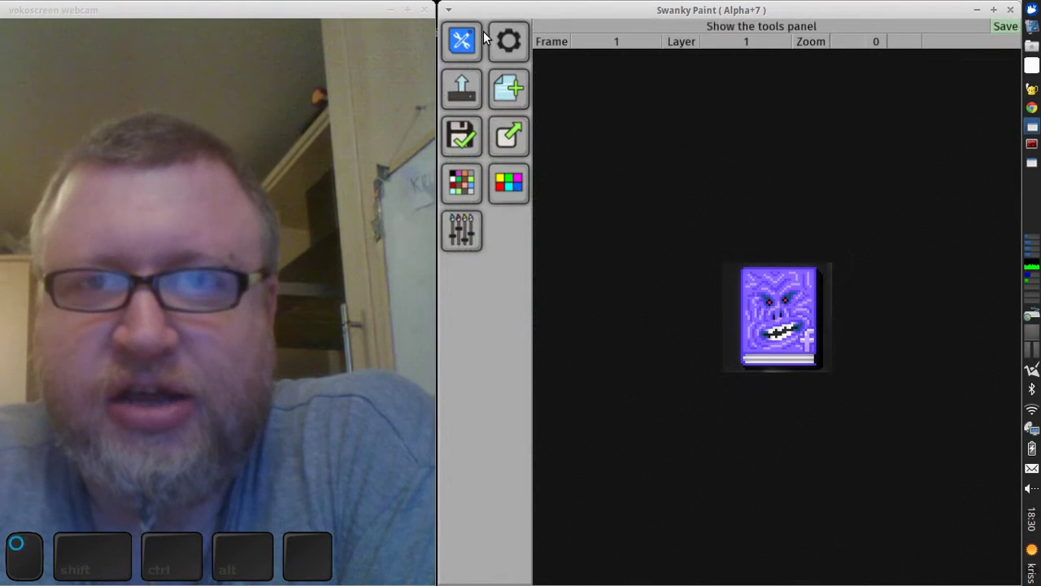
left_click(458, 44)
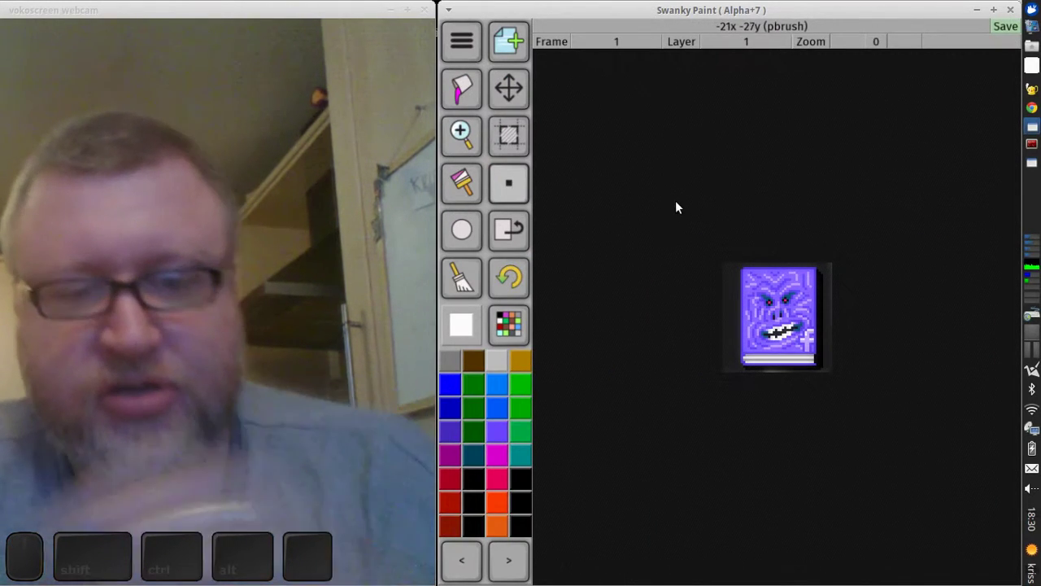
key("5")
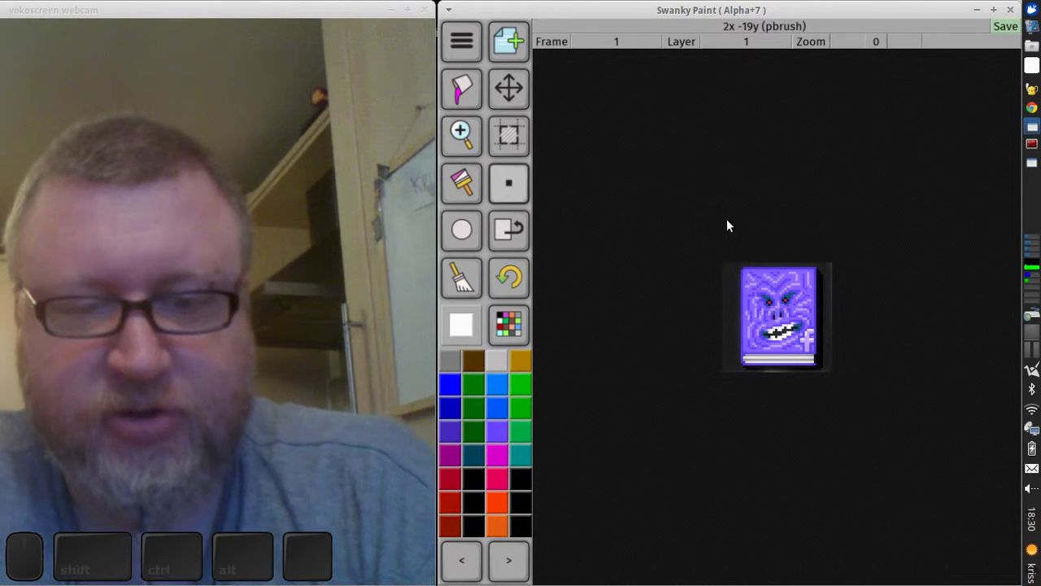
key("5")
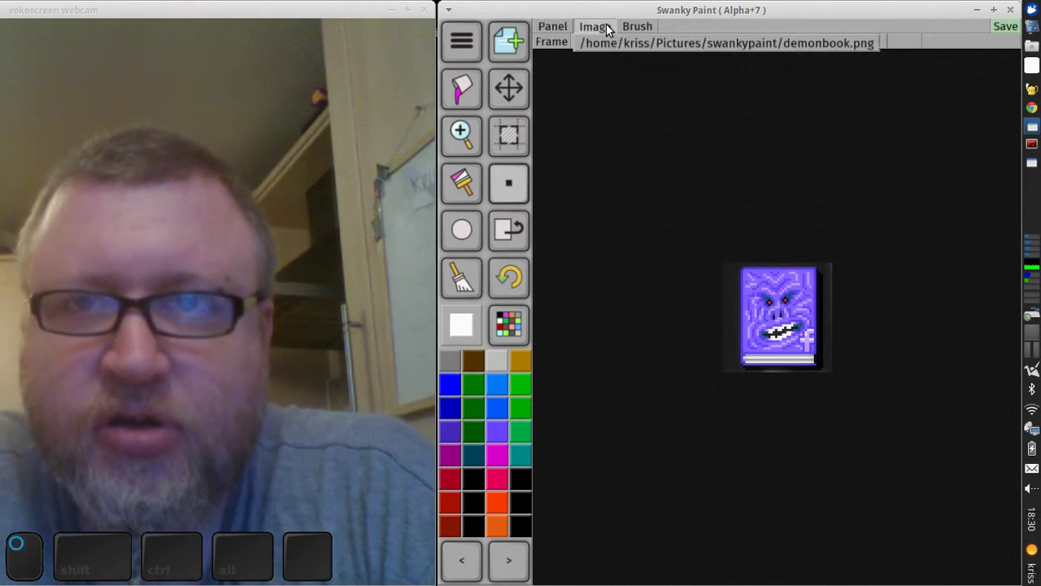
Load minions.gif from the swankypaint folder as the second image and return to the drawing tools.
left_click(461, 47)
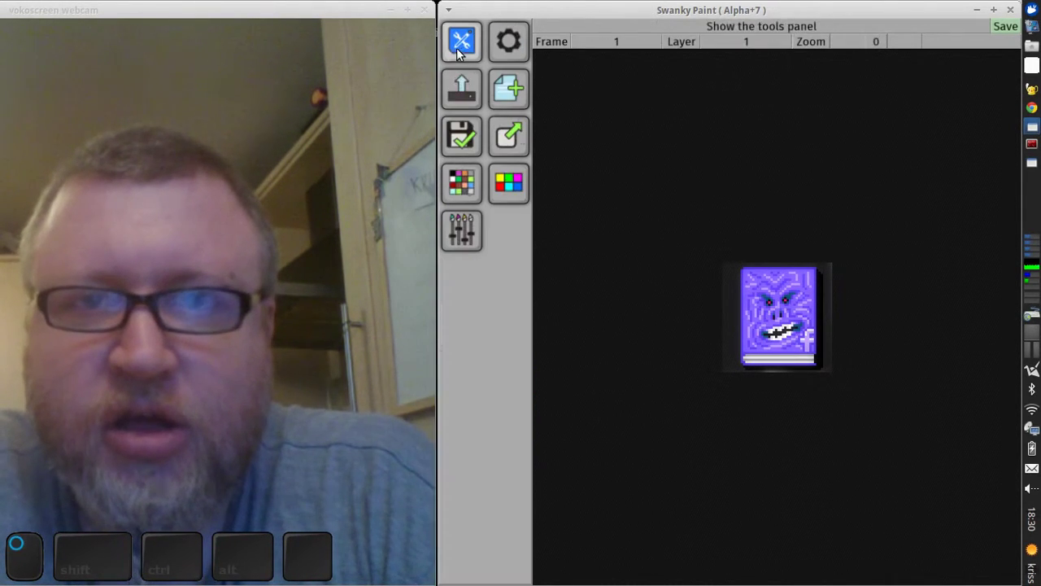
left_click(462, 89)
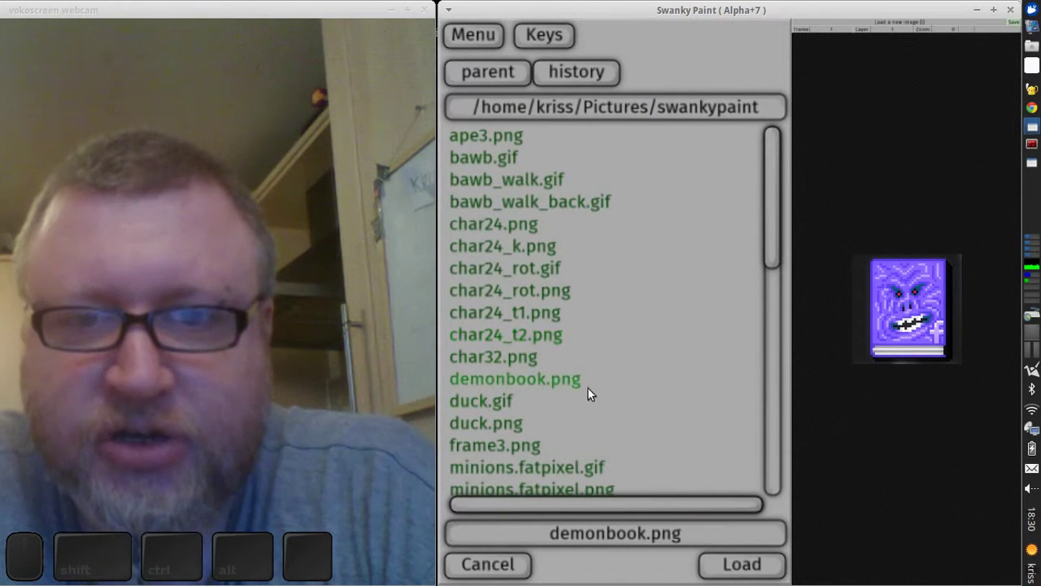
left_click_drag(773, 211, 759, 303)
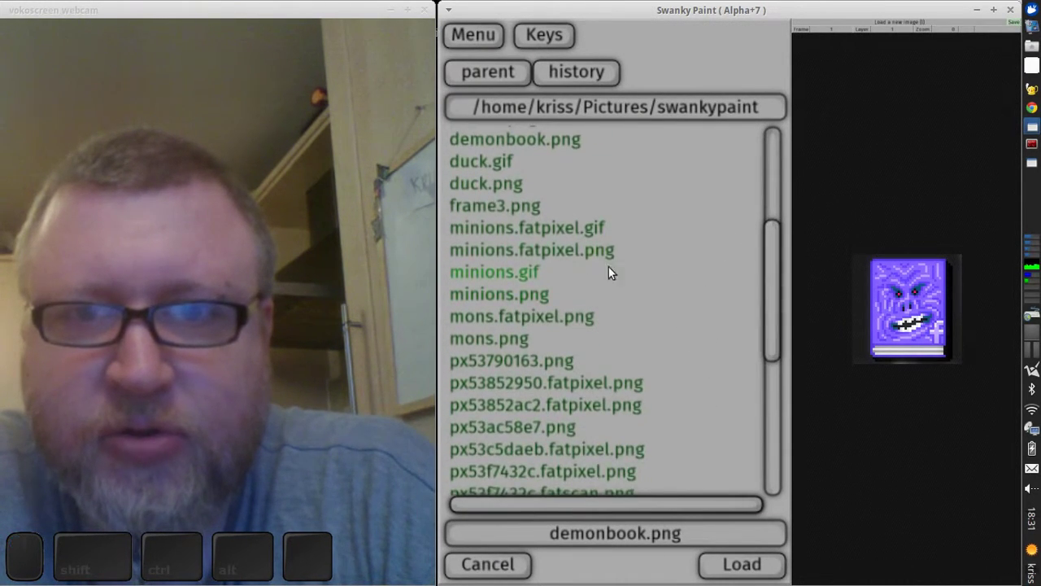
double_click(532, 280)
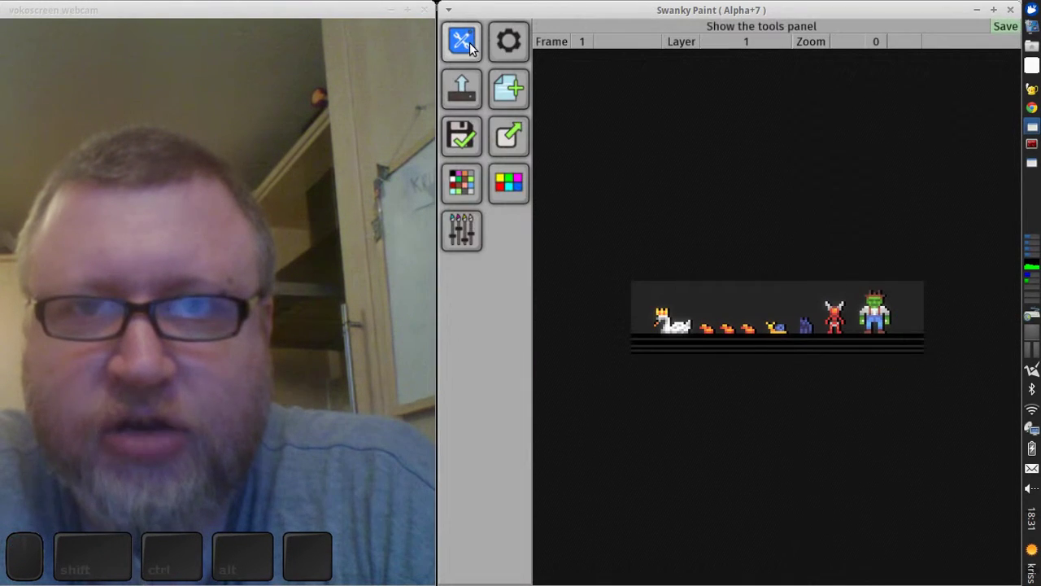
left_click(466, 49)
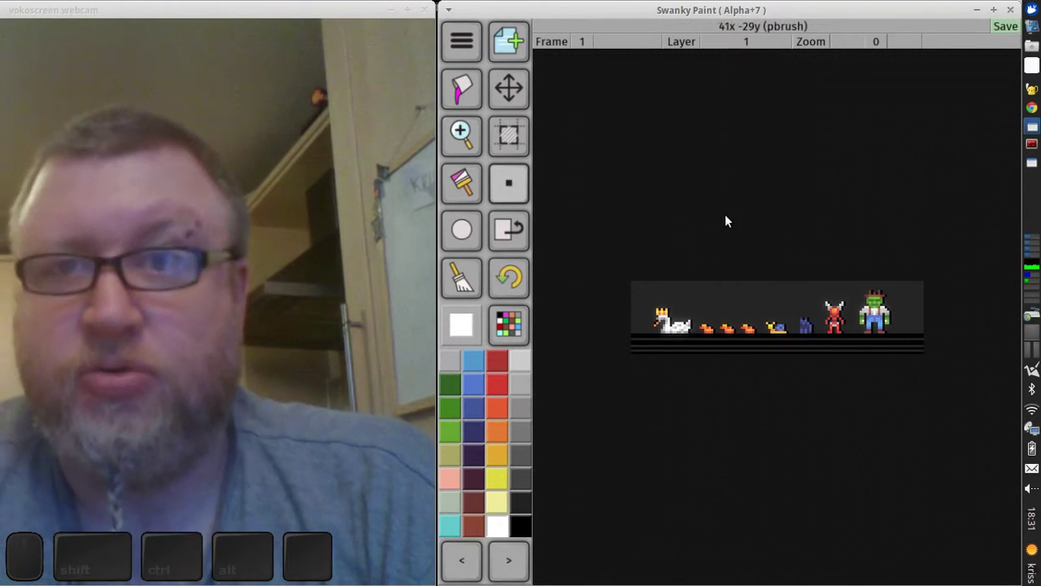
Swap to the demon book image, capture the whole book as a brush, and swap back to the minions image.
key("6")
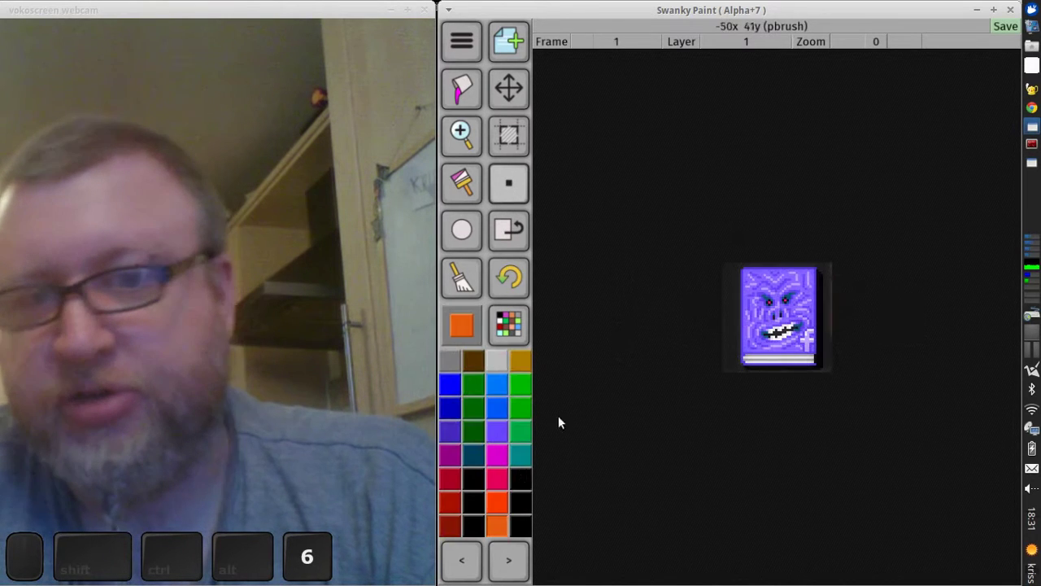
key("b")
mouse_move(741, 266)
left_mouse_down()
mouse_move(818, 344)
mouse_move(818, 366)
left_mouse_up()
key("6")
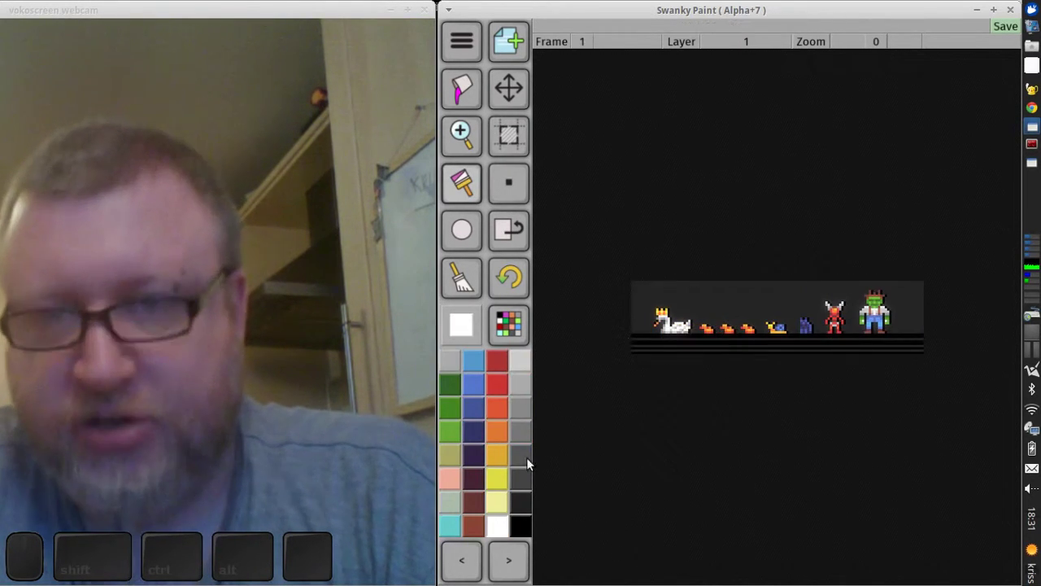
Remap the minions image to the demon book brush's palette.
left_click(635, 25)
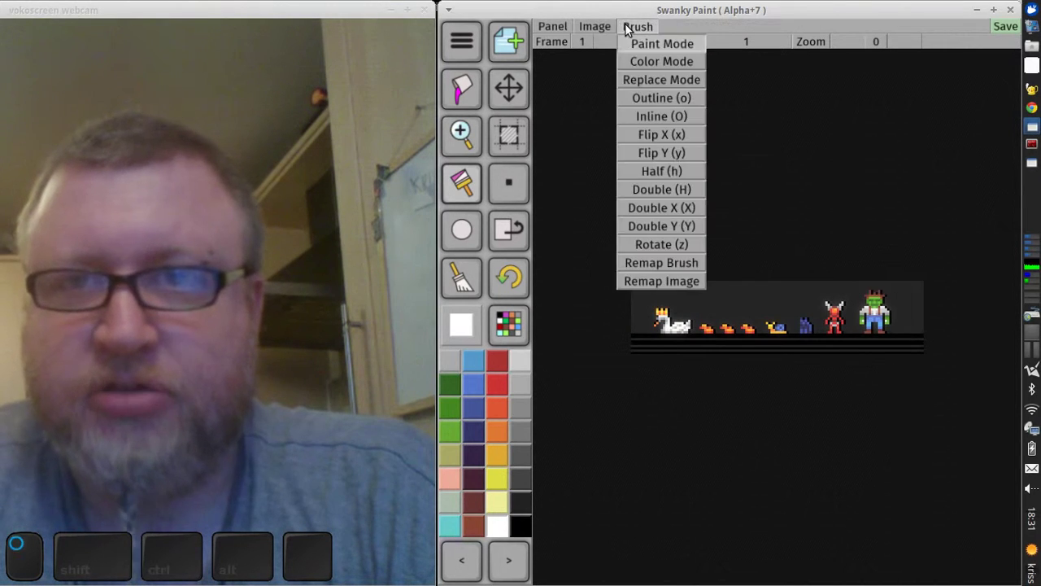
left_click(633, 281)
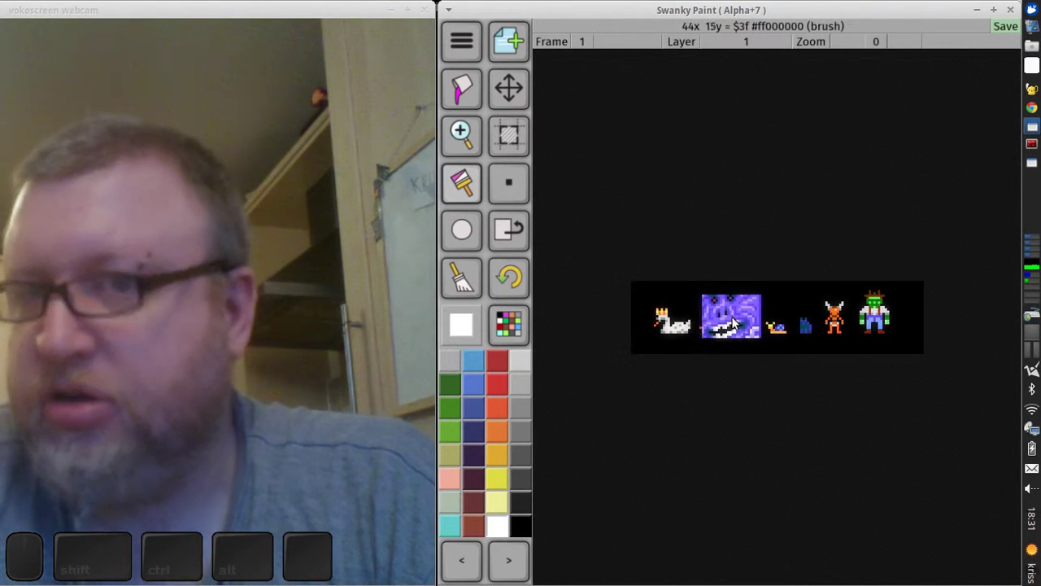
left_click(504, 561)
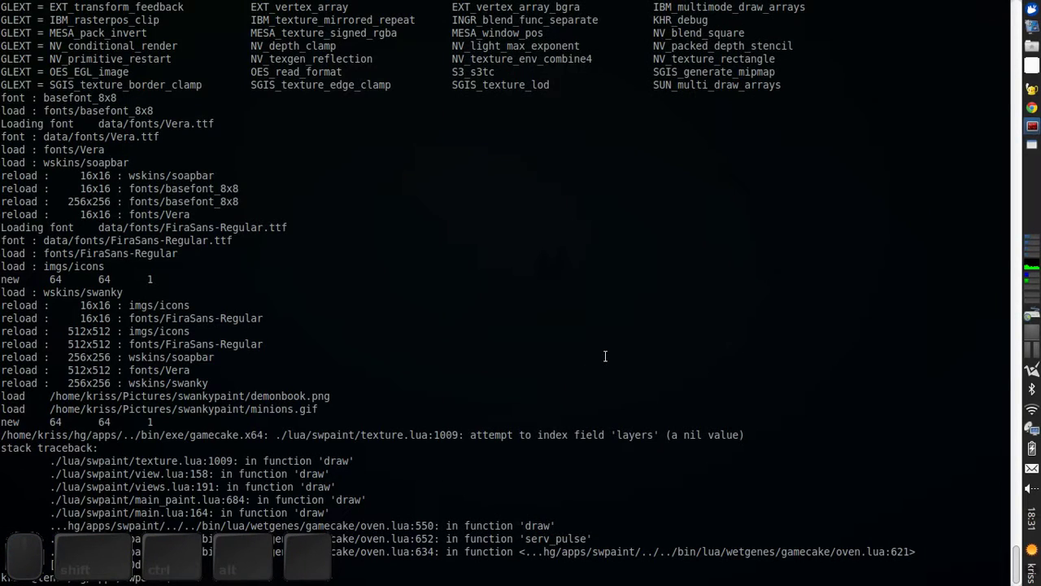
Restart Swanky Paint from the terminal and widen its window so it partly covers the vokoscreen webcam view.
key("Return")
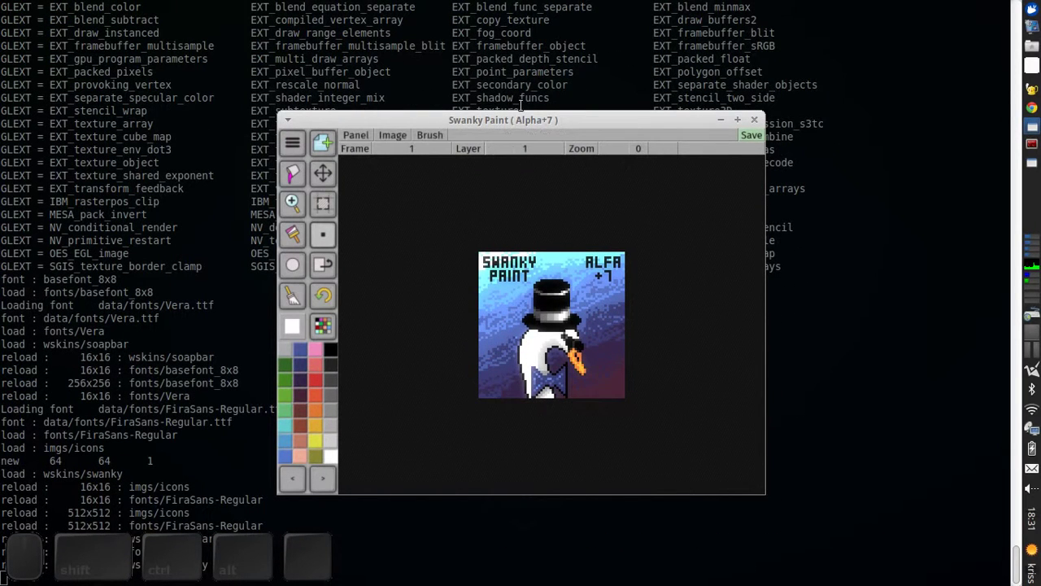
left_click(1031, 162)
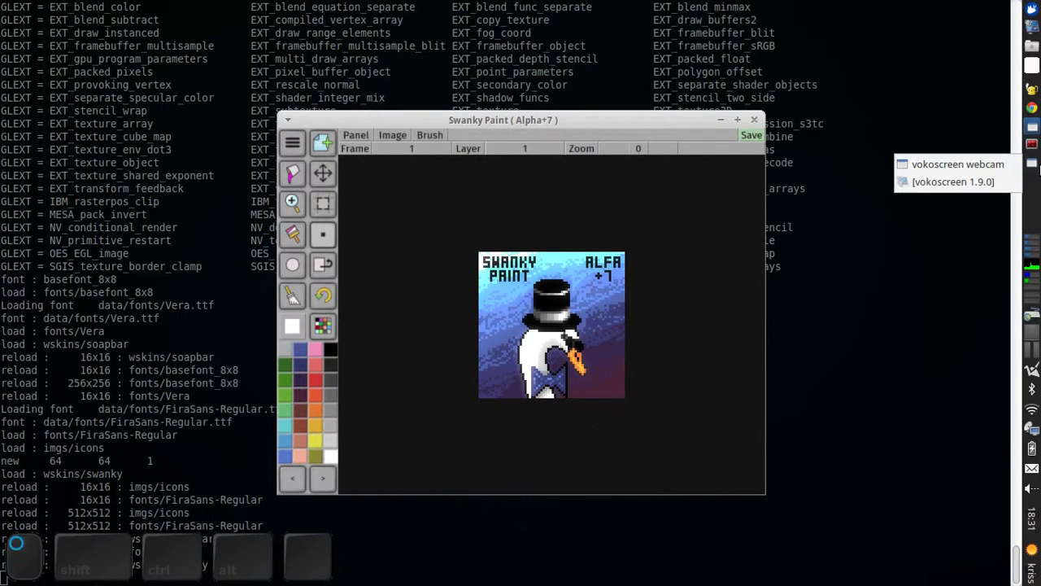
left_click(972, 168)
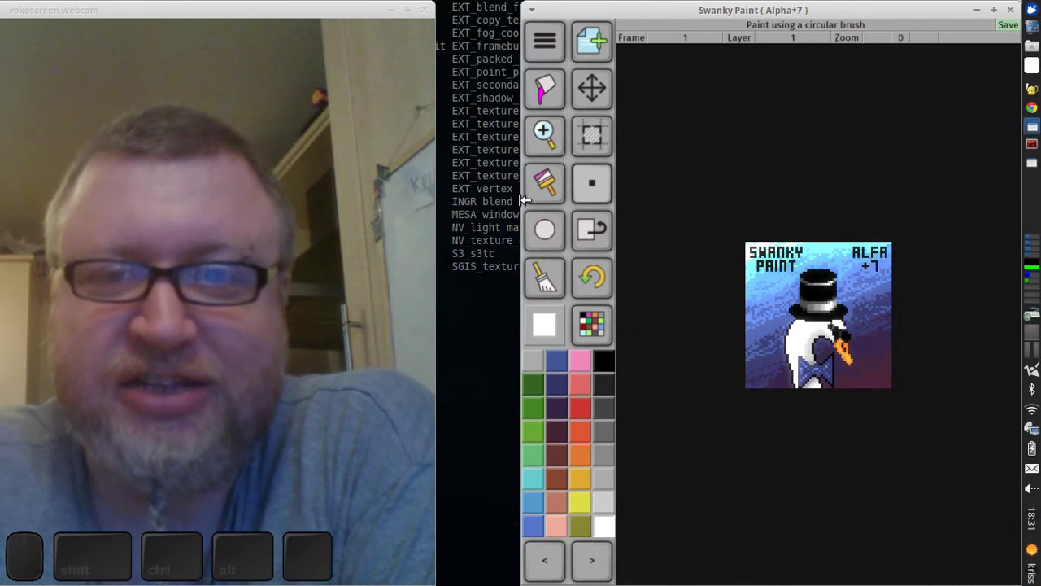
left_click_drag(525, 199, 340, 195)
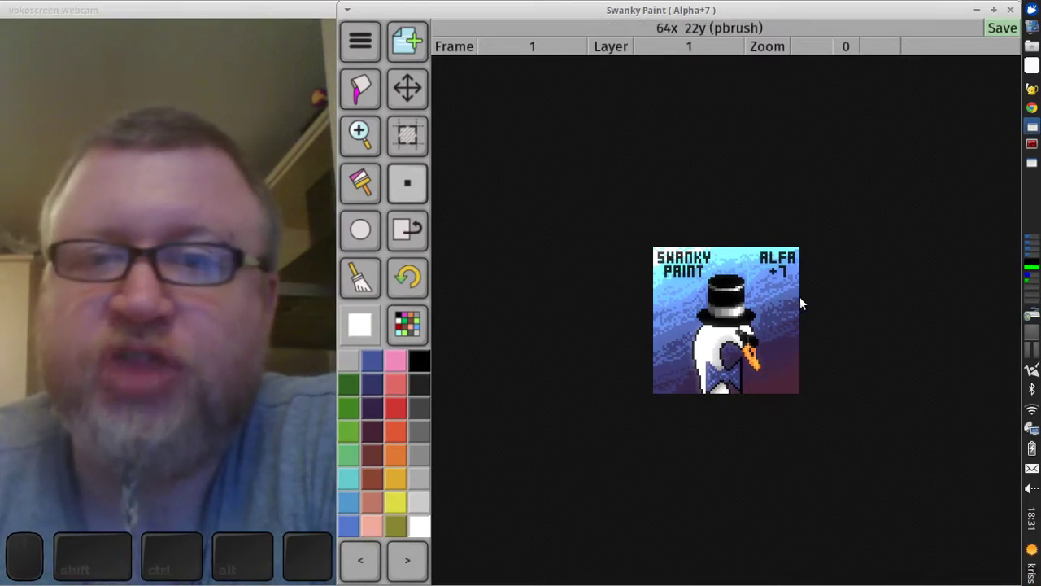
Turn on grid snapping for the brush on the enlarged Swanky Paint title picture.
scroll(750, 325, "up", 2)
mouse_move(928, 492)
left_mouse_down()
mouse_move(960, 523)
mouse_move(932, 504)
left_mouse_up()
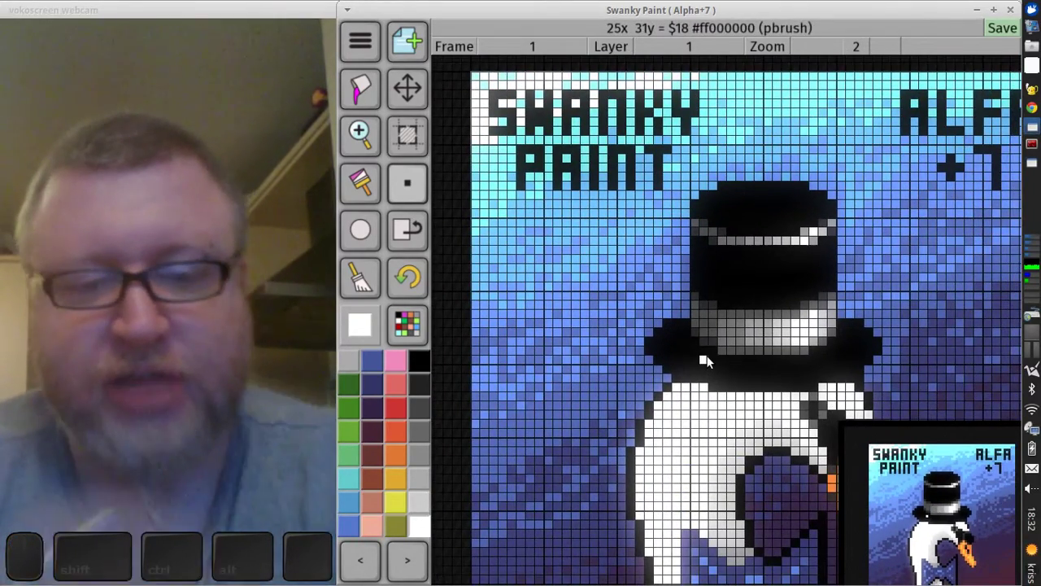
key("g")
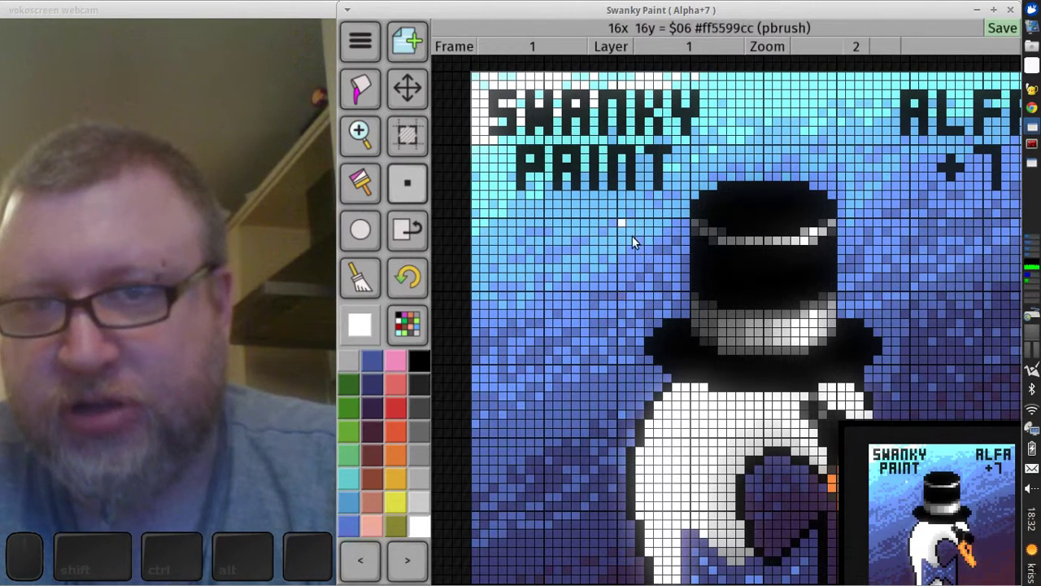
Enlarge the brush to a square about 5 pixels wide and set its colour to black.
key("=")
key("=")
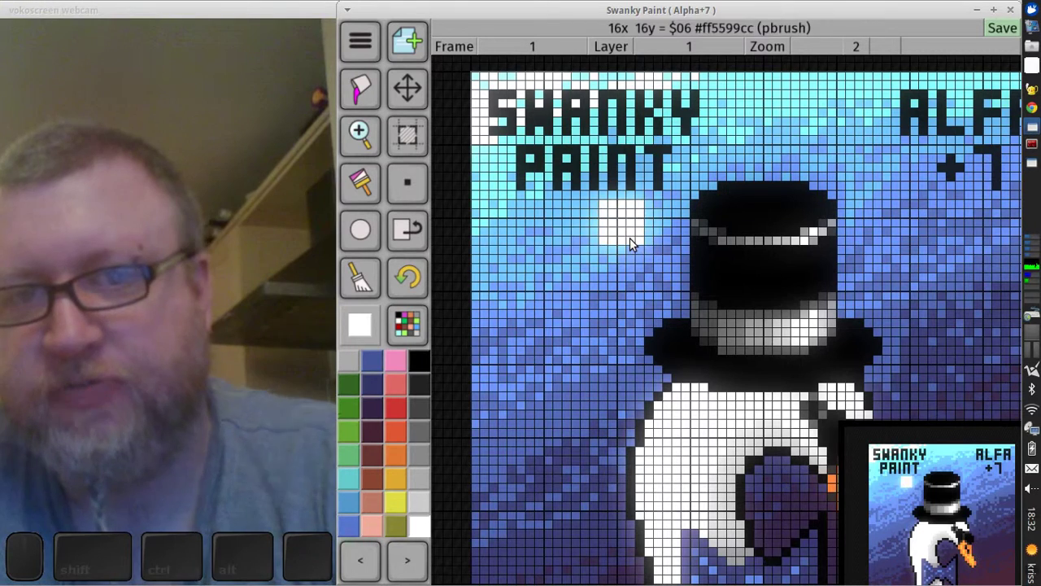
left_click(418, 356)
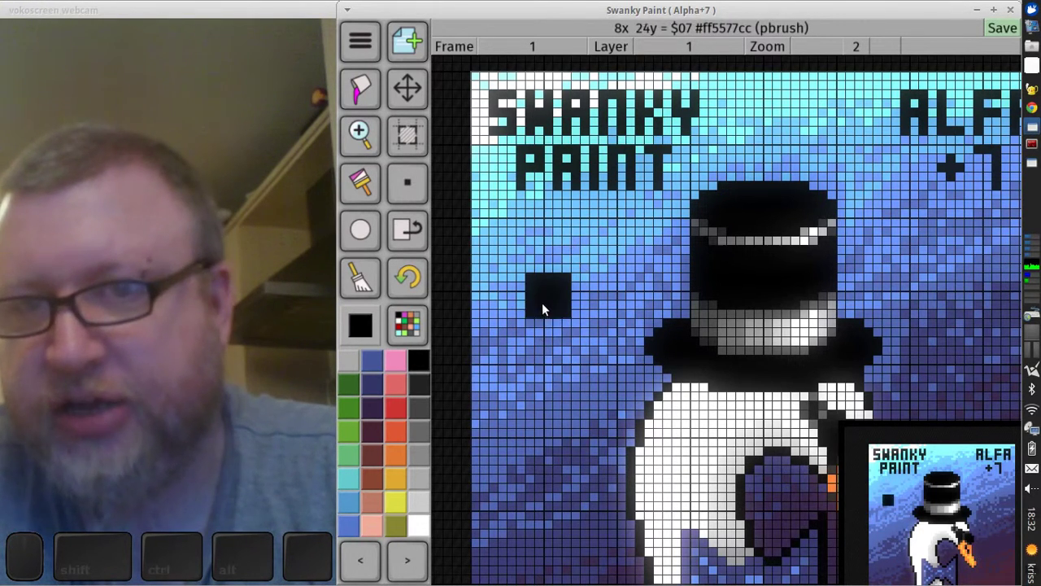
key("g")
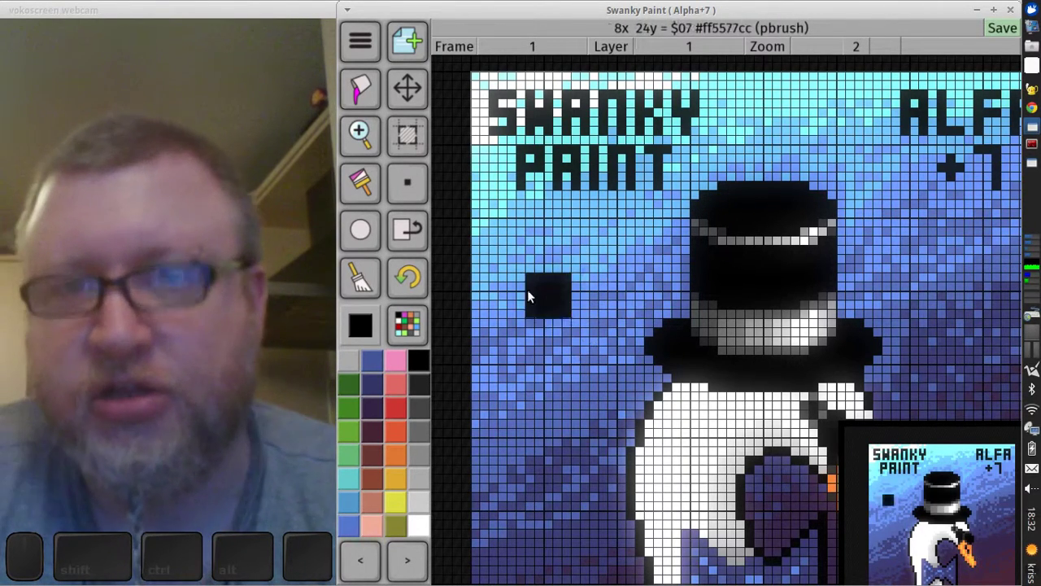
scroll(556, 284, "up", 1)
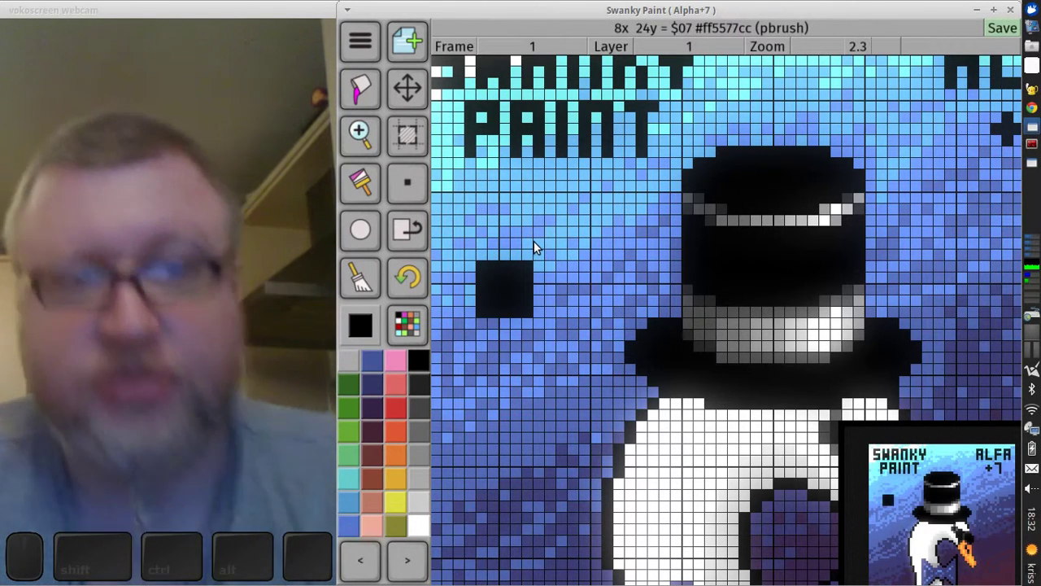
Raise the snap size to 28 horizontally and 25 vertically in the program settings.
left_click(360, 40)
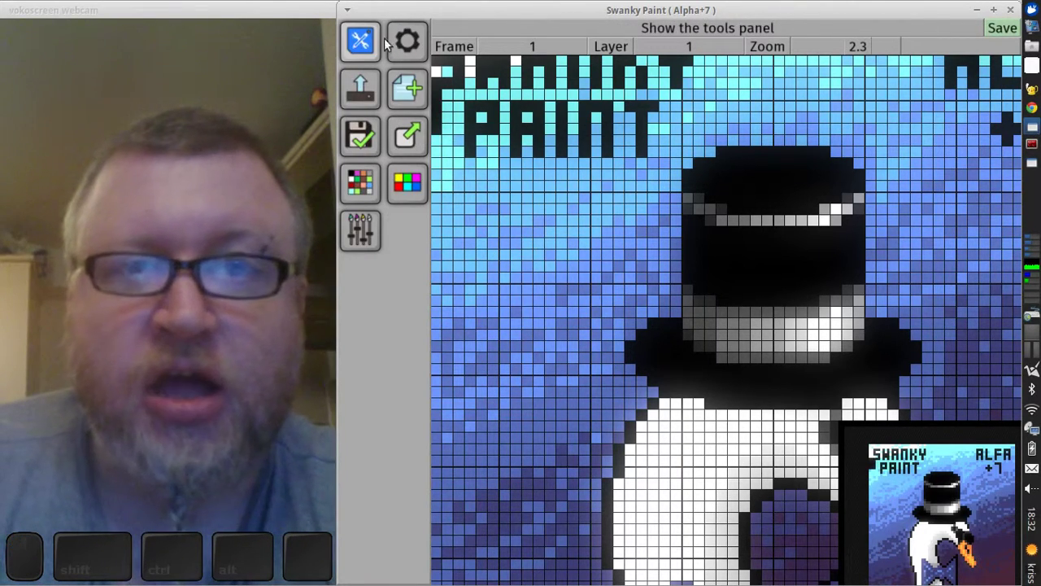
left_click(407, 43)
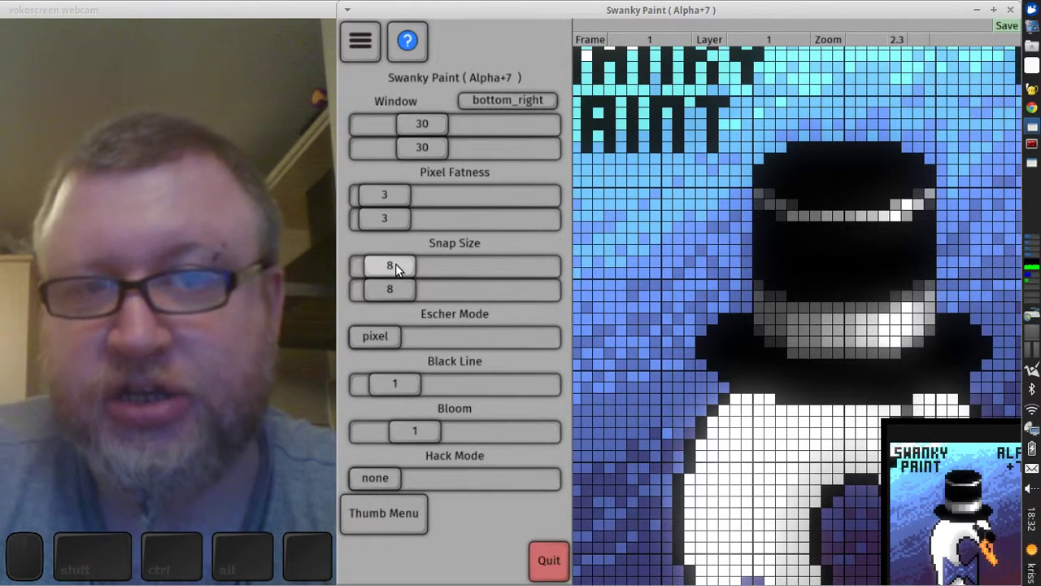
mouse_move(405, 272)
left_mouse_down()
mouse_move(440, 286)
mouse_move(420, 270)
left_mouse_up()
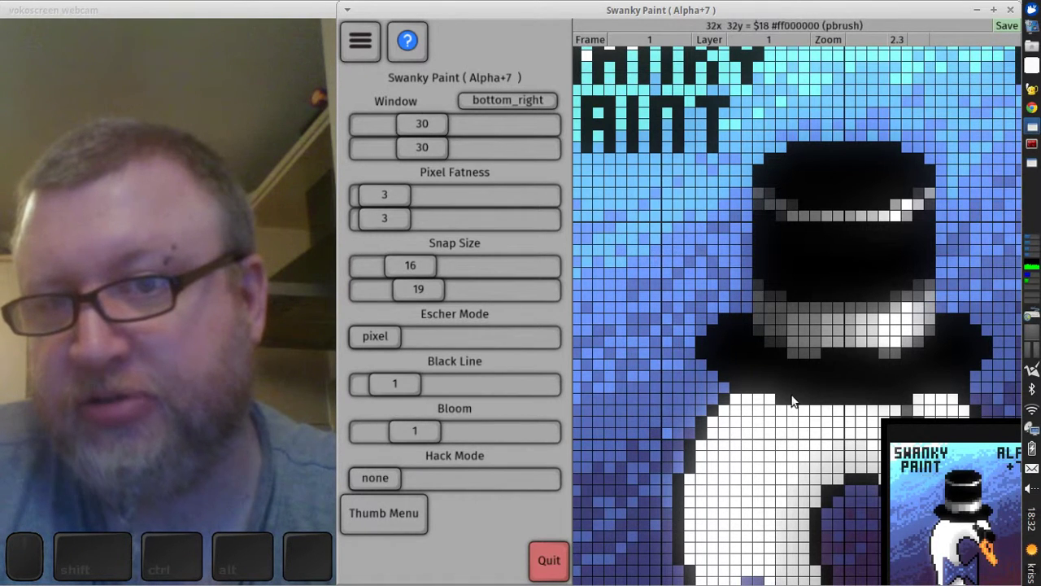
left_click_drag(422, 268, 444, 283)
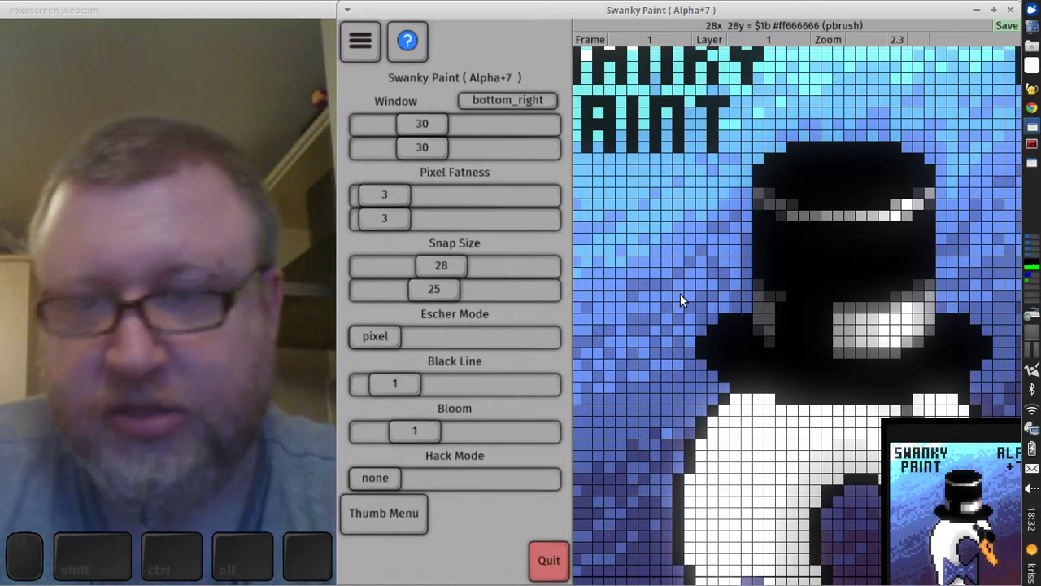
Capture the 28-pixel square at the title picture's upper-left corner as a snapped brush.
scroll(680, 294, "down", 2)
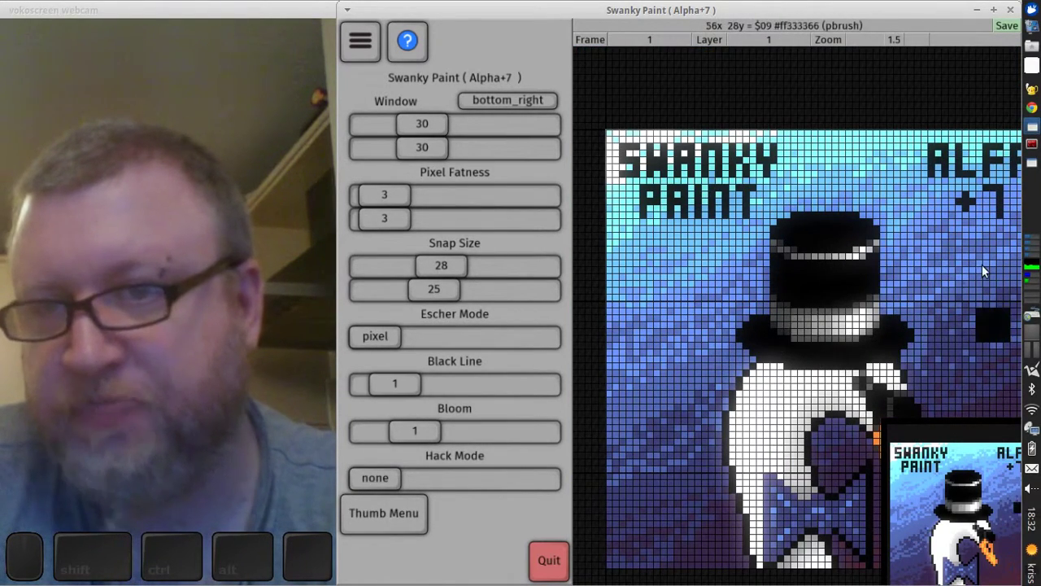
key("b")
left_click_drag(608, 130, 801, 325)
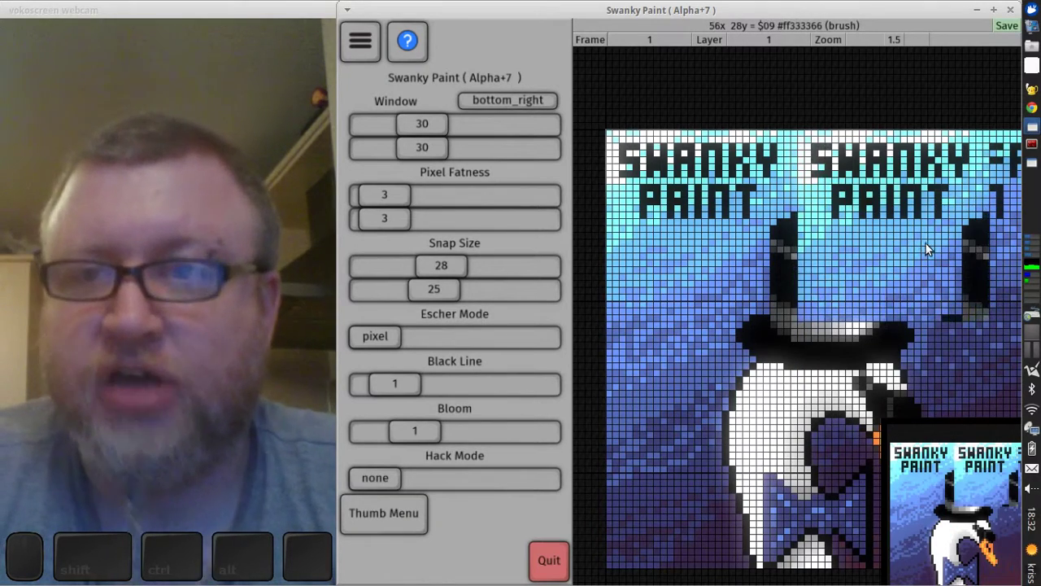
Stamp horizontally and vertically flipped copies of the captured brush to build a four-way mirrored pattern on the picture.
key("x")
key("y")
key("y")
key("y")
key("y")
key("y")
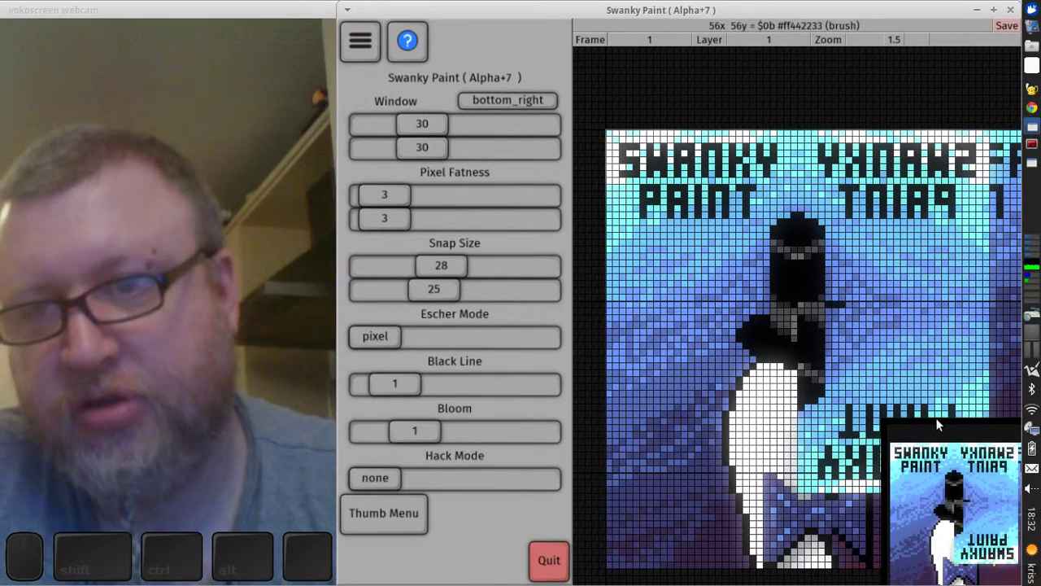
key("x")
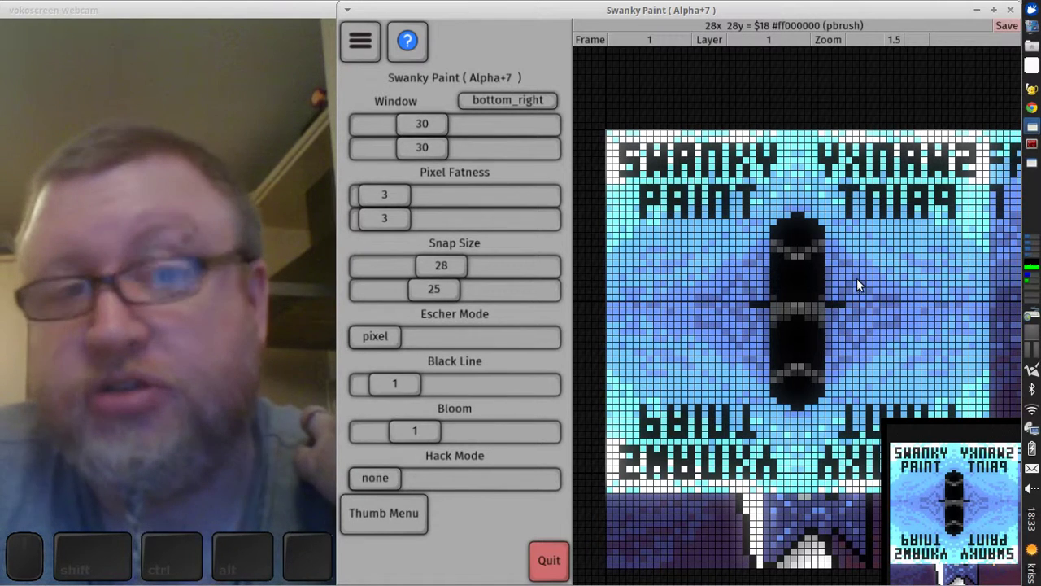
Set the snap size to 8 by 8 and turn off grid snapping for the brush.
left_click_drag(434, 264, 398, 273)
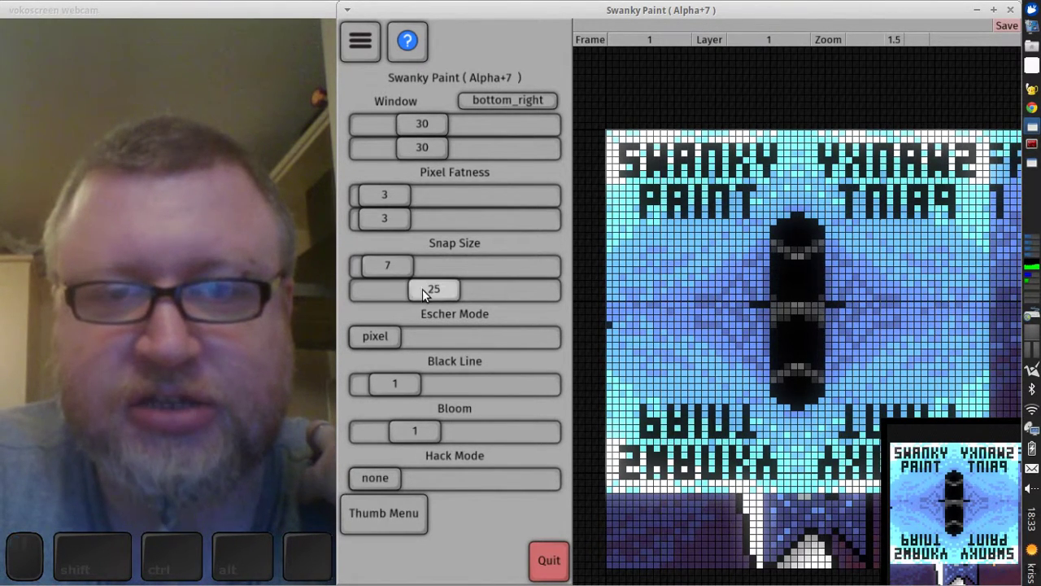
left_click_drag(407, 276, 402, 291)
left_click(354, 51)
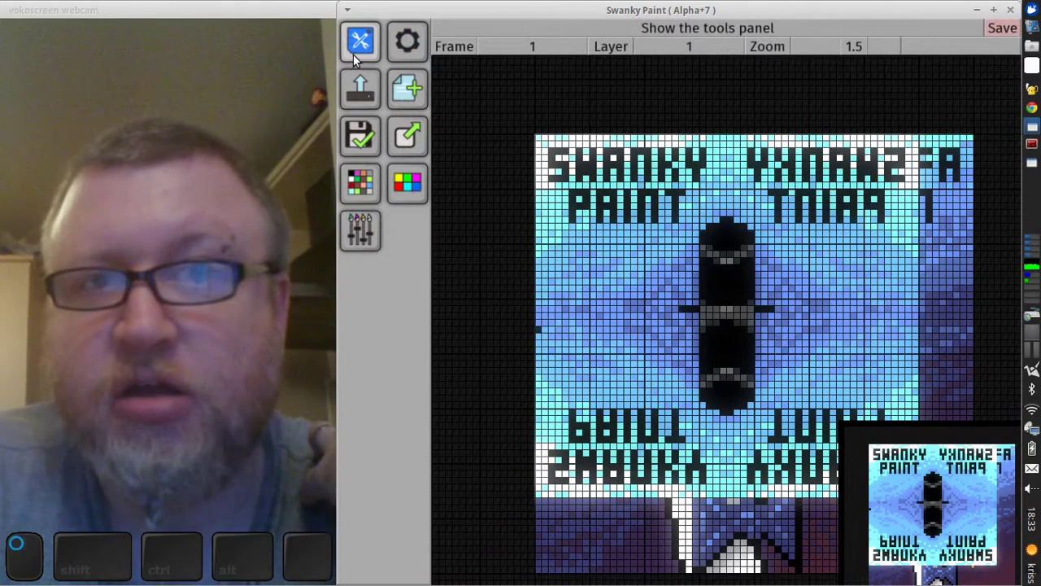
left_click(353, 54)
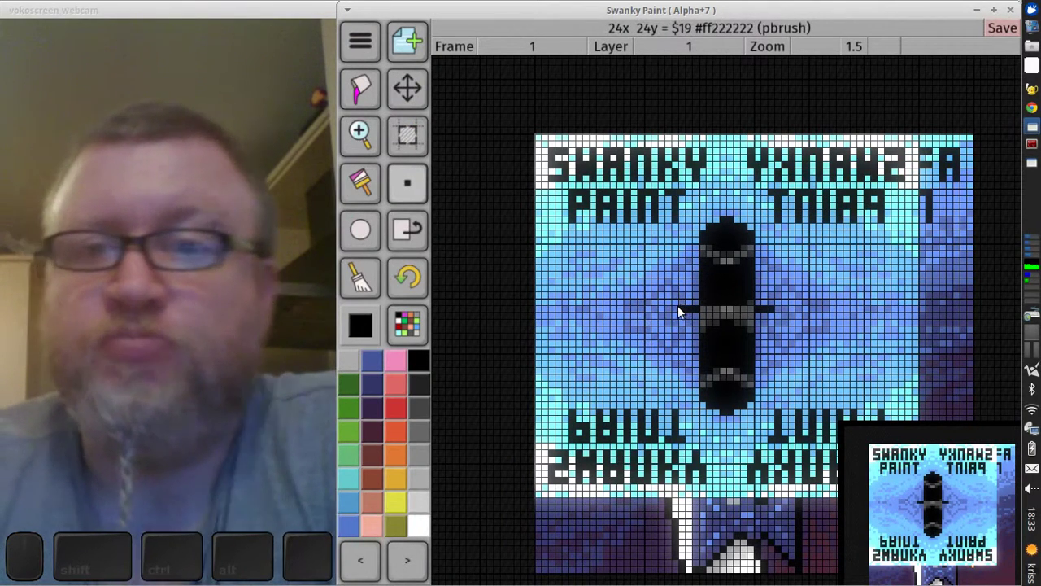
key("g")
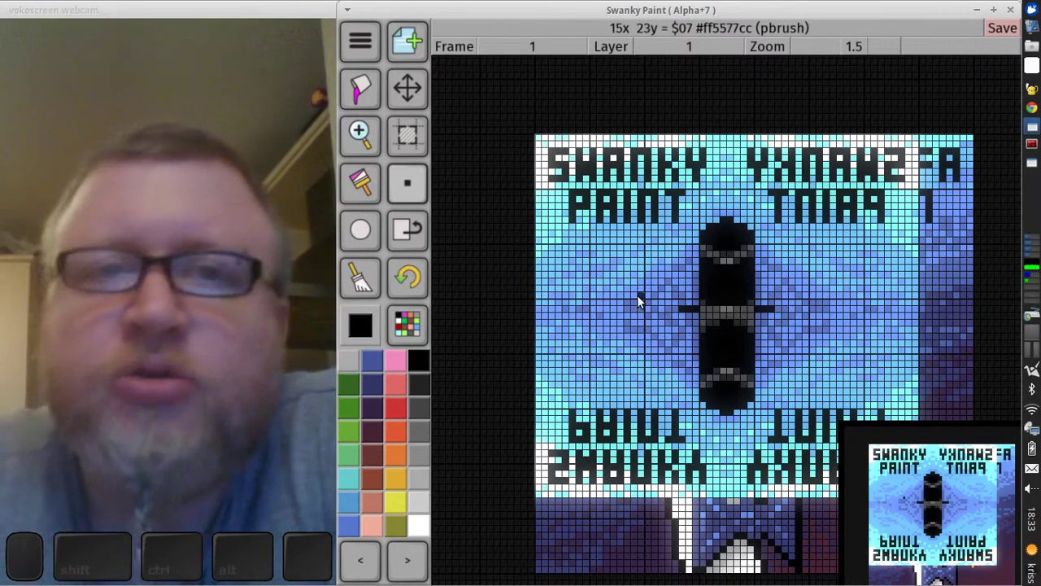
Set the preview window's placement to top_left in the program settings.
left_click(374, 45)
left_click(393, 40)
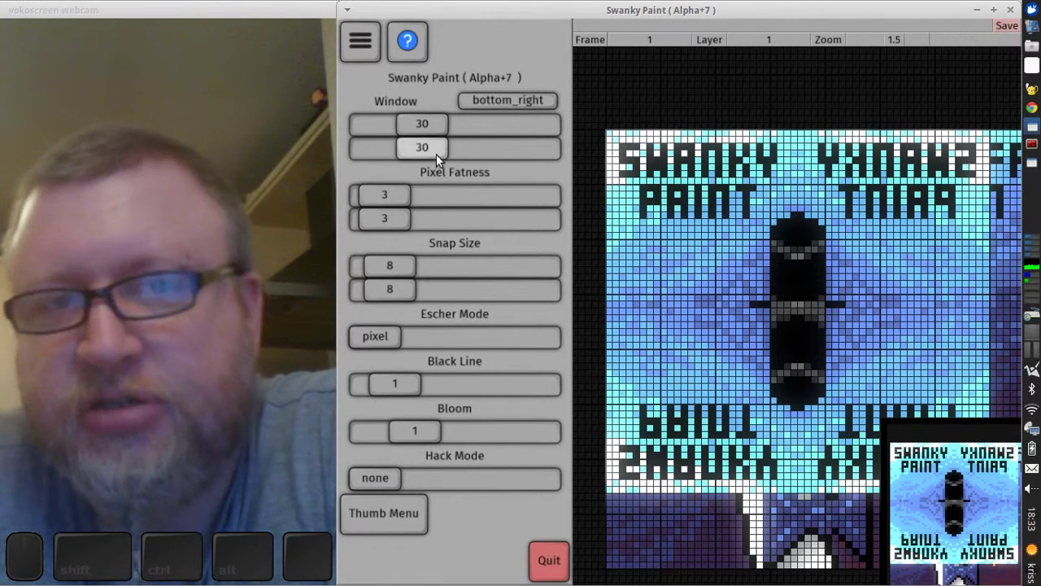
mouse_move(433, 129)
left_mouse_down()
mouse_move(555, 127)
mouse_move(434, 140)
left_mouse_up()
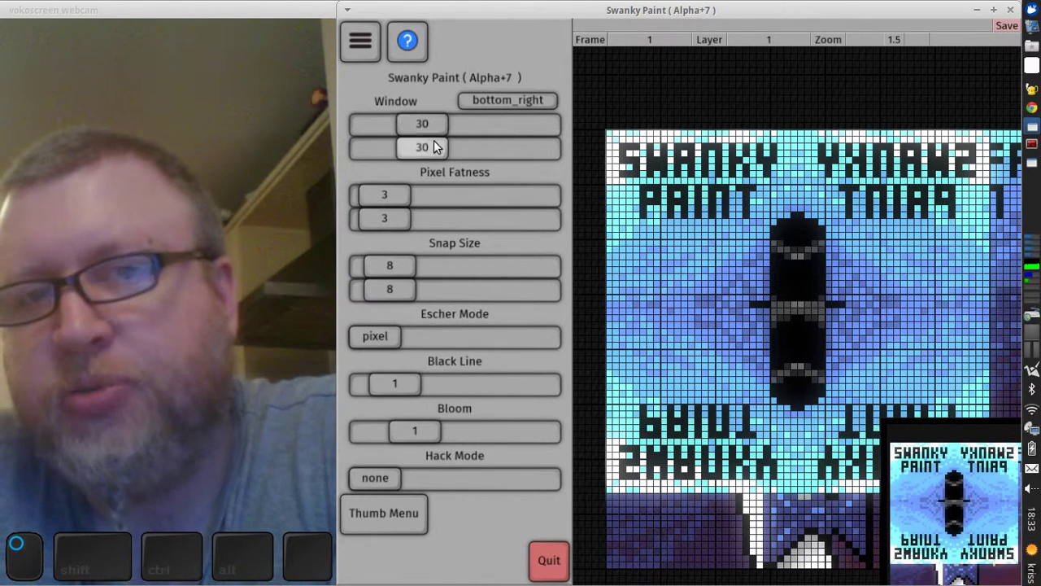
left_click(507, 99)
left_click(519, 136)
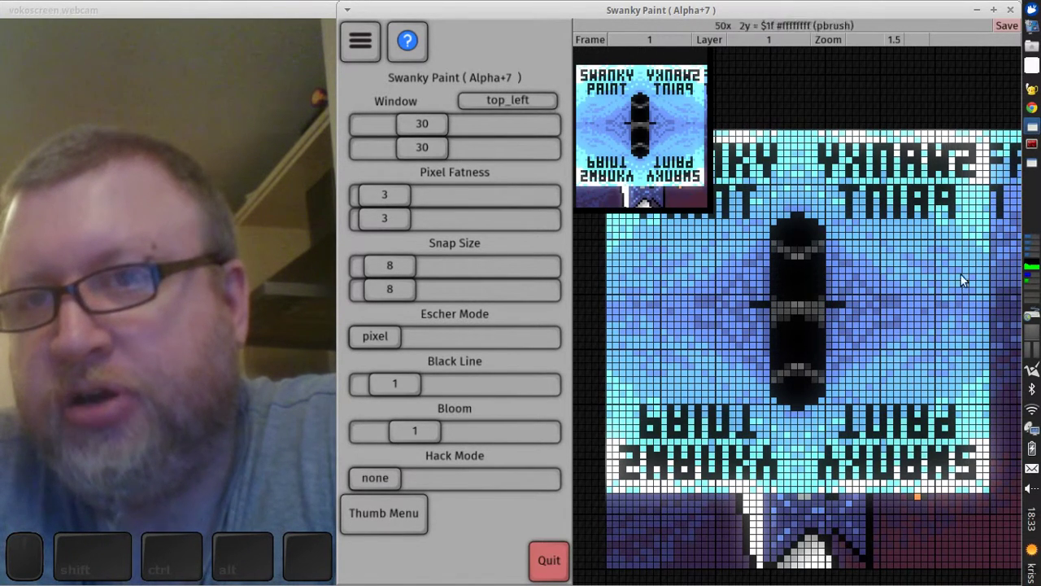
Set the preview window's placement to top, widen it to 100 and return its width to 30.
left_click(522, 102)
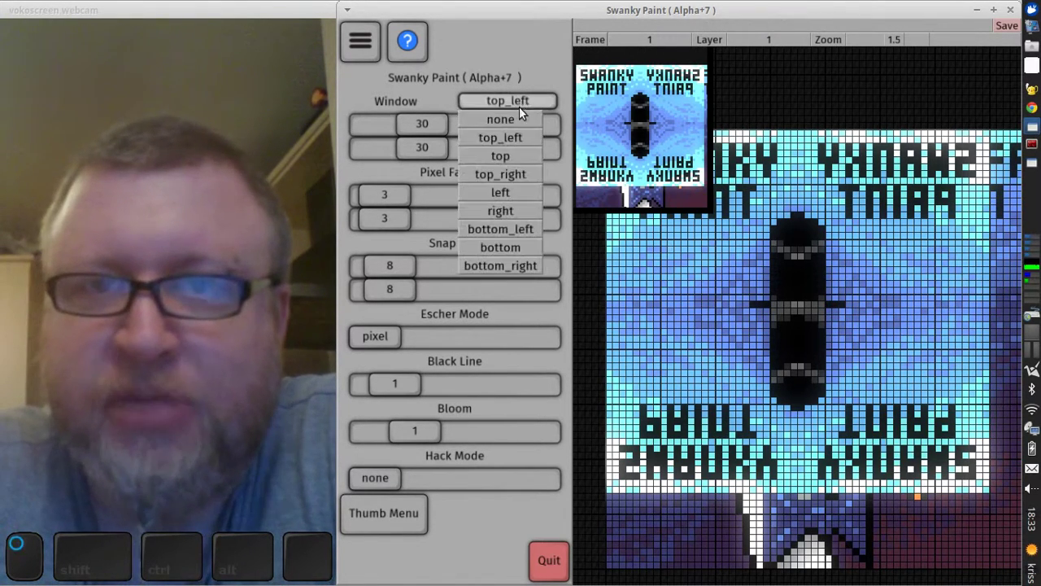
left_click(518, 155)
left_click_drag(436, 126, 592, 132)
left_click(811, 142)
left_click_drag(811, 142, 748, 151)
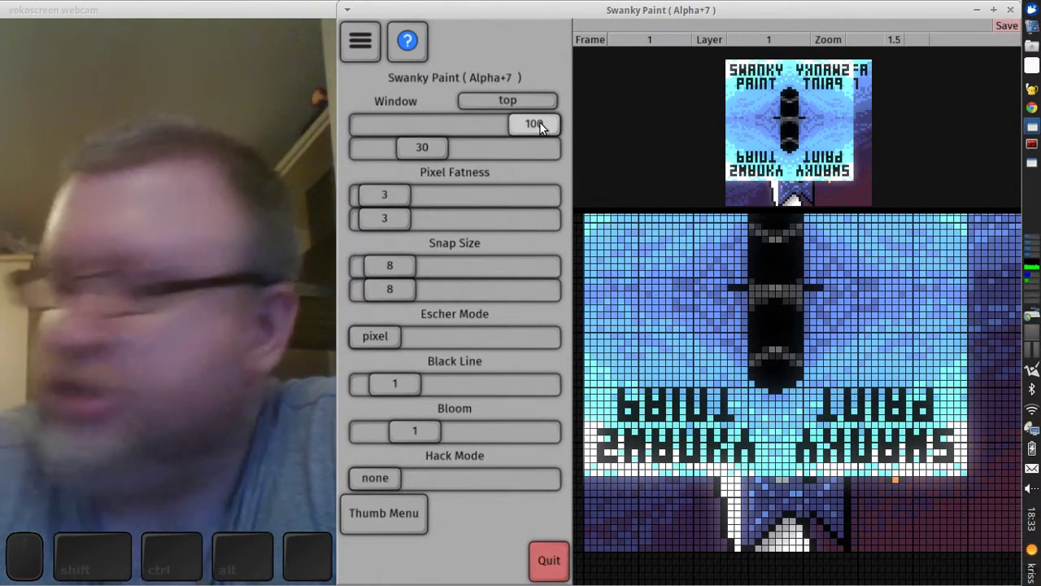
left_click_drag(540, 123, 428, 132)
Set the preview window's placement to top_right and shift the picture slightly within the preview.
left_click(516, 100)
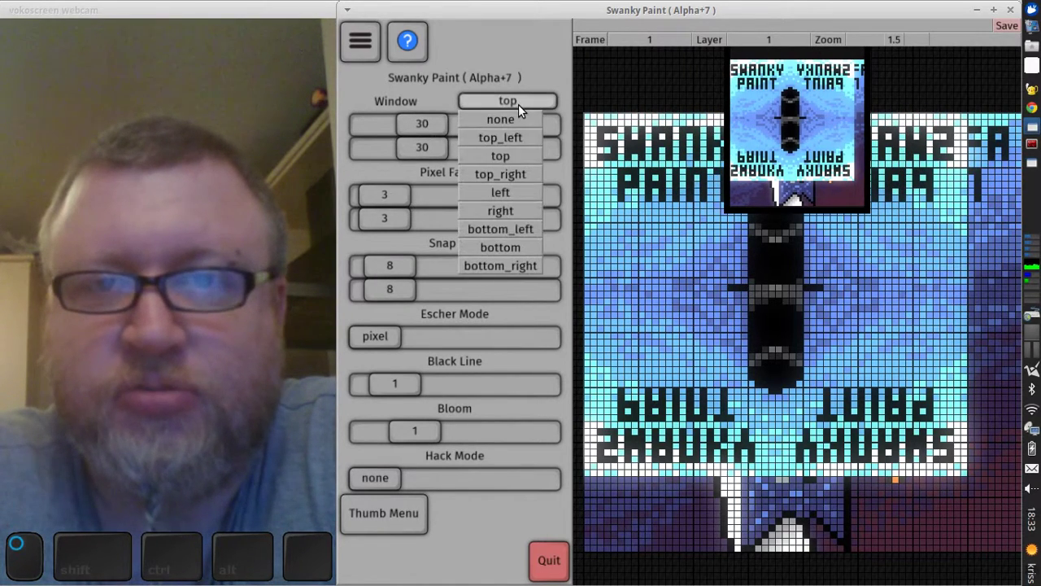
left_click(516, 173)
left_click(367, 44)
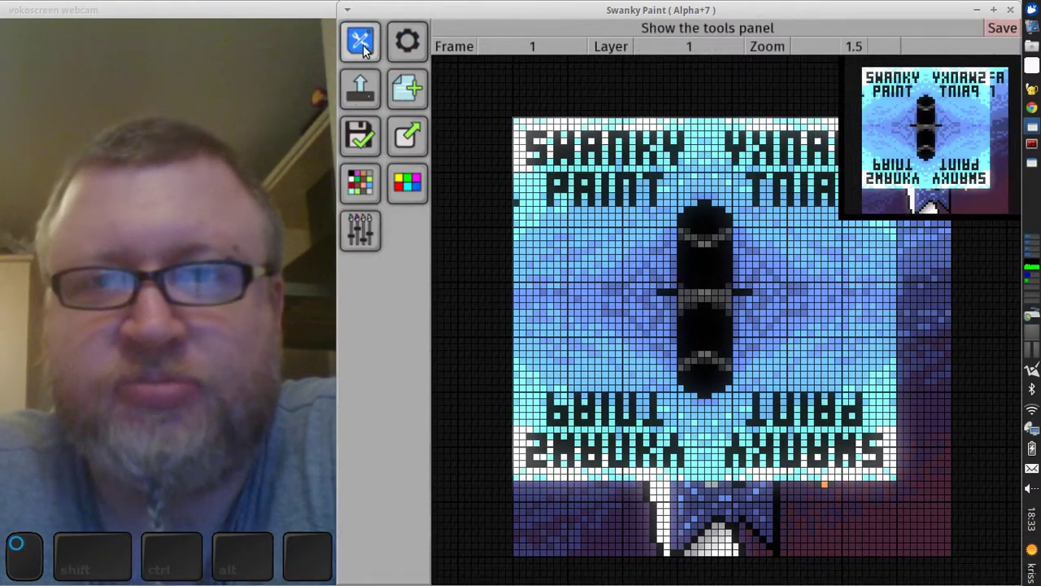
left_click_drag(916, 183, 907, 186)
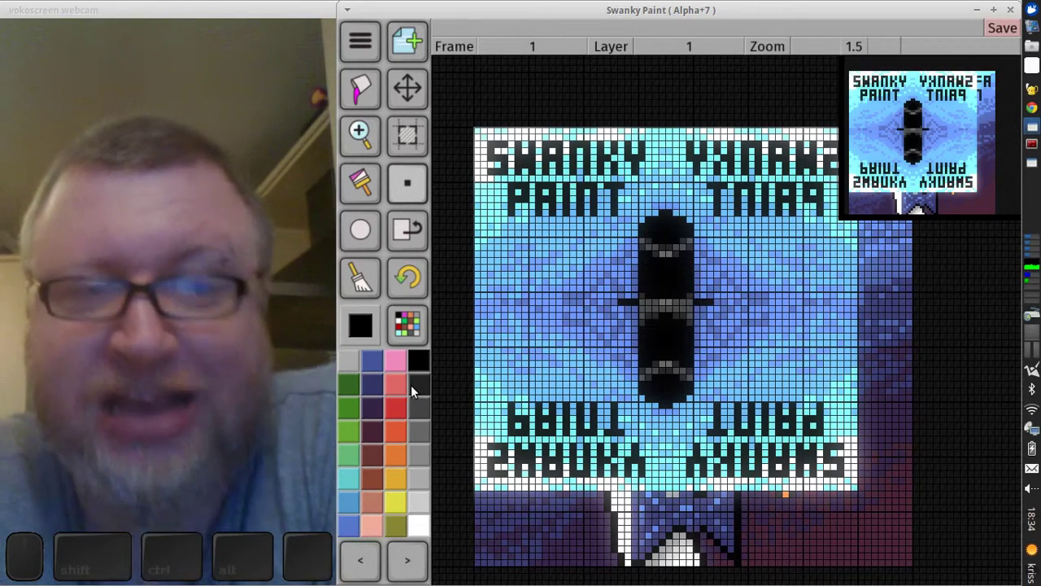
Create a new 64 by 64 image with 16 colours from the swanky16 preset.
left_click(398, 39)
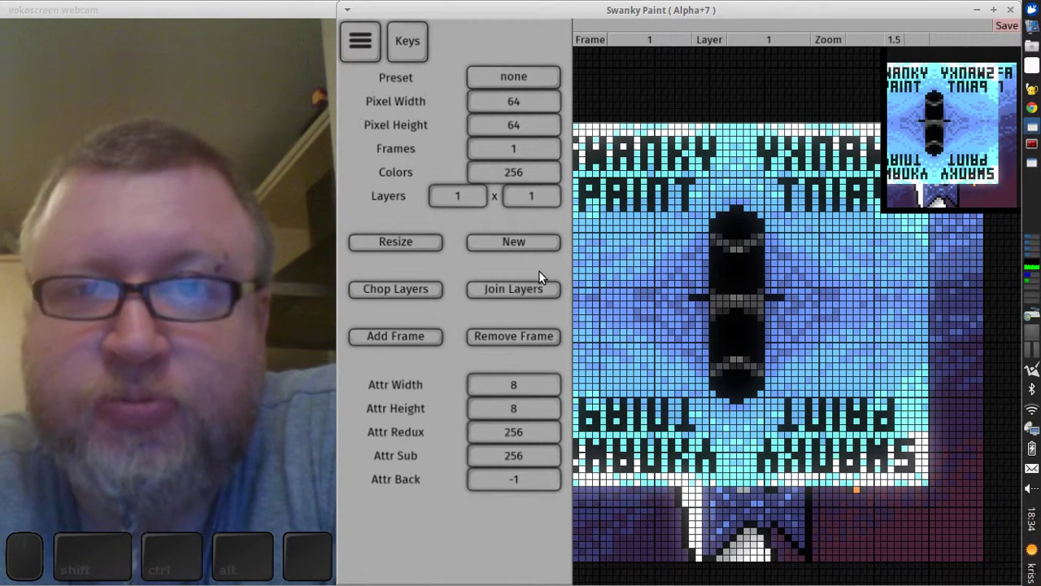
left_click(538, 78)
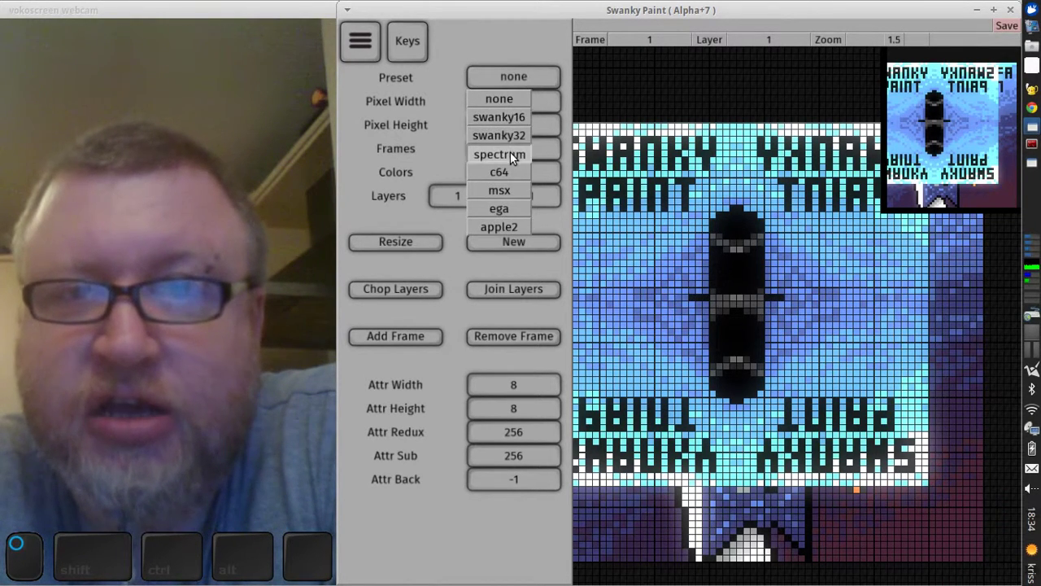
left_click(517, 120)
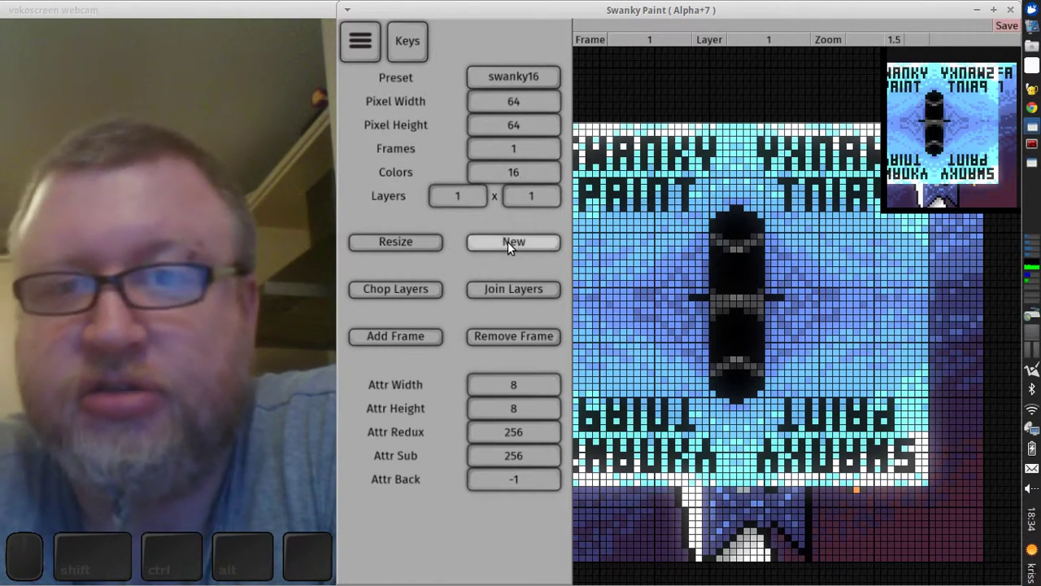
left_click(507, 241)
left_click(363, 47)
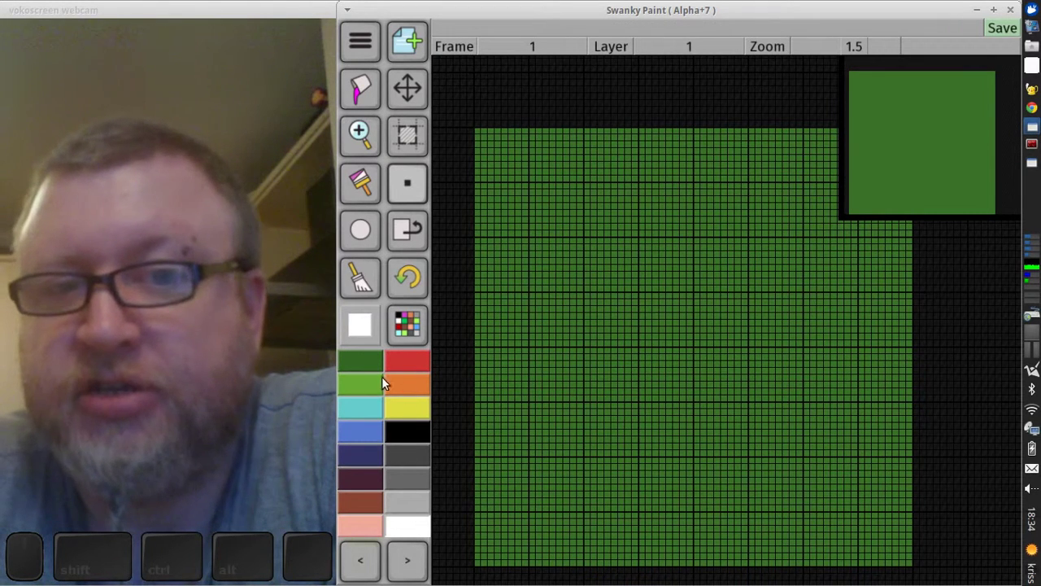
left_click(408, 563)
left_click(407, 565)
left_click(360, 561)
left_click(361, 562)
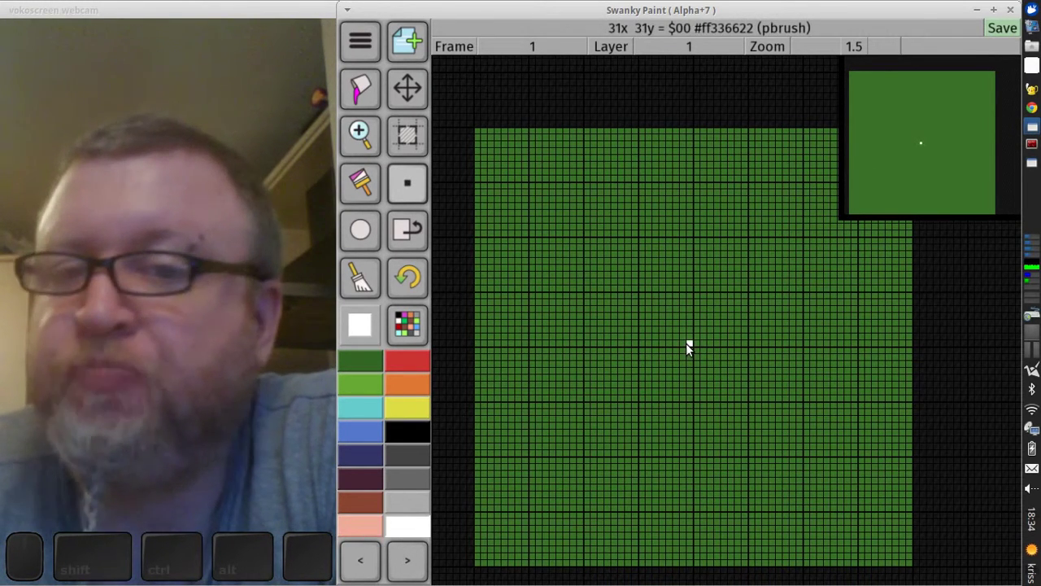
Draw a closed, curved freehand outline in yellow around the middle of the green canvas.
left_click(407, 411)
mouse_move(635, 263)
left_mouse_down()
mouse_move(606, 284)
mouse_move(674, 330)
mouse_move(713, 341)
mouse_move(611, 397)
mouse_move(782, 386)
left_mouse_up()
left_click(628, 466)
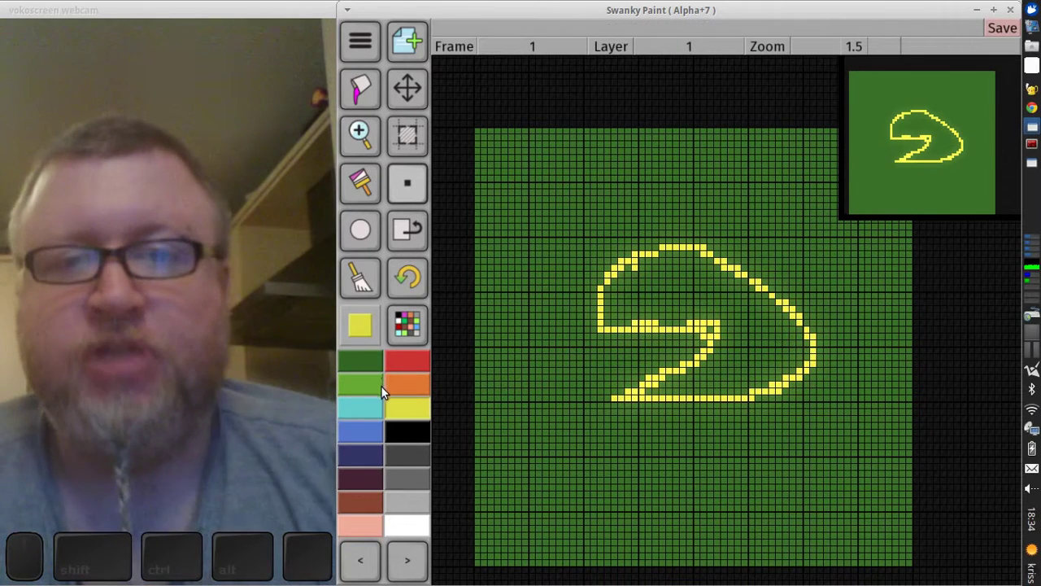
Flood-fill the inside of the outline with light green and the surrounding background with yellow.
left_click(379, 385)
key("f")
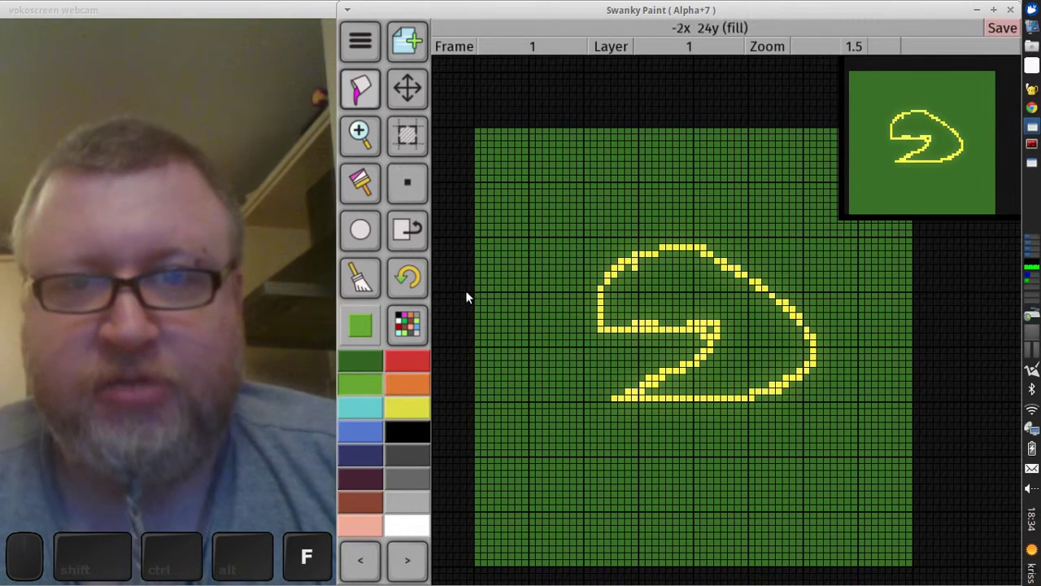
left_click(695, 290)
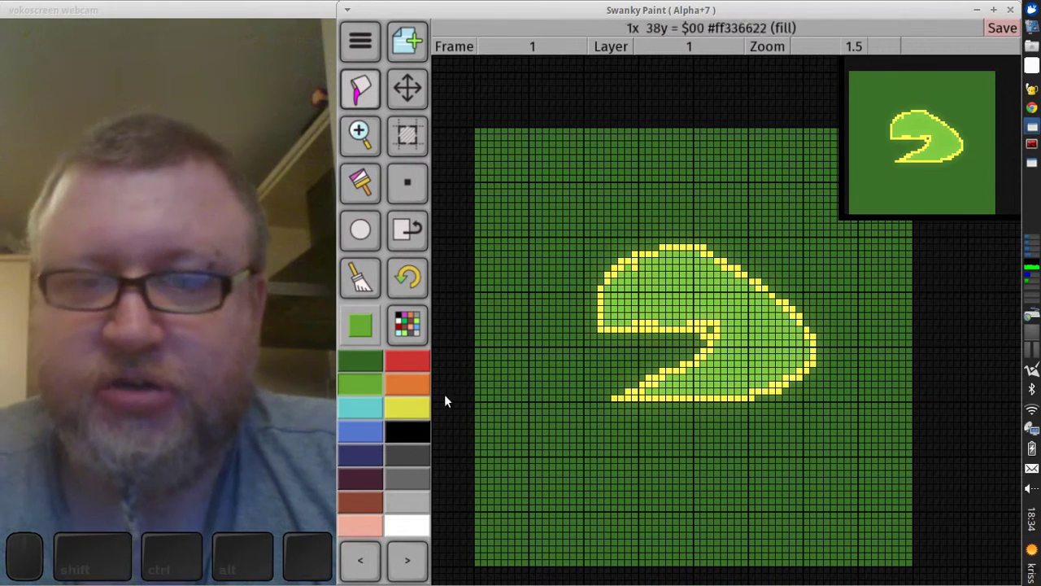
left_click(747, 263)
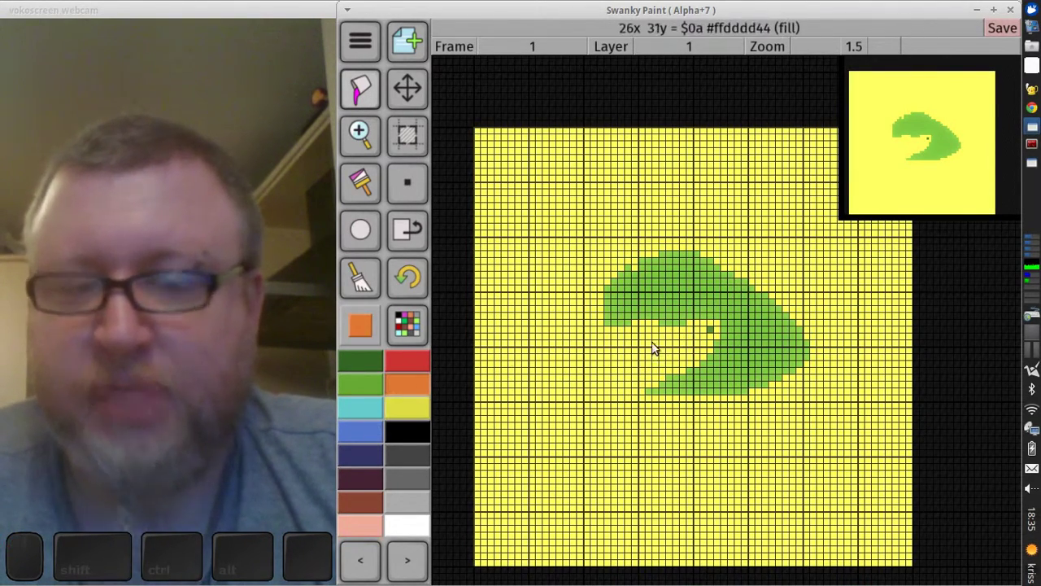
Draw a rounded orange outline against the green shape's lower-left side and fill it with orange.
key("b")
mouse_move(606, 318)
left_mouse_down()
mouse_move(550, 360)
mouse_move(547, 407)
left_mouse_up()
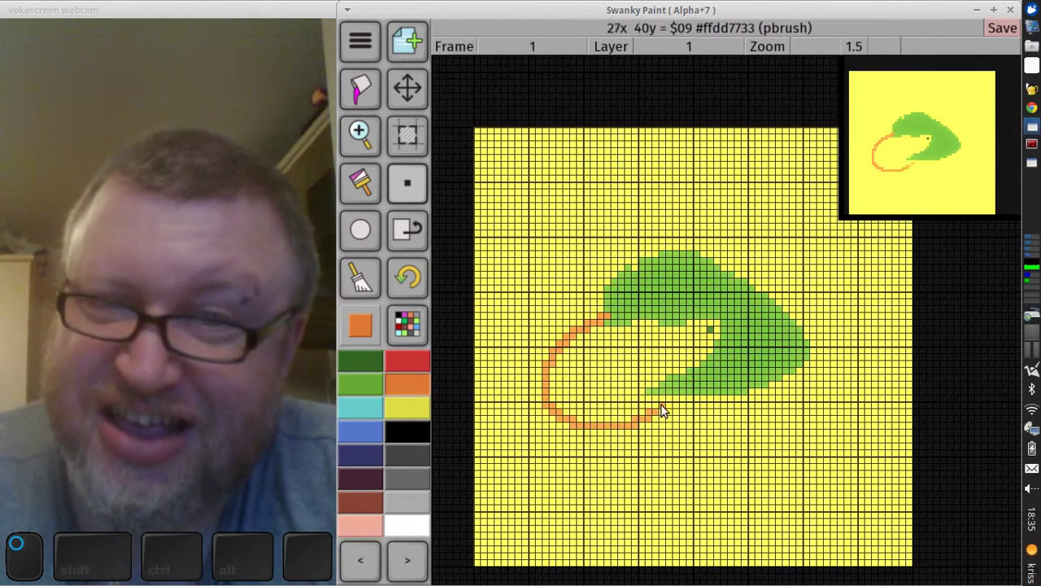
key("f")
left_click(611, 365)
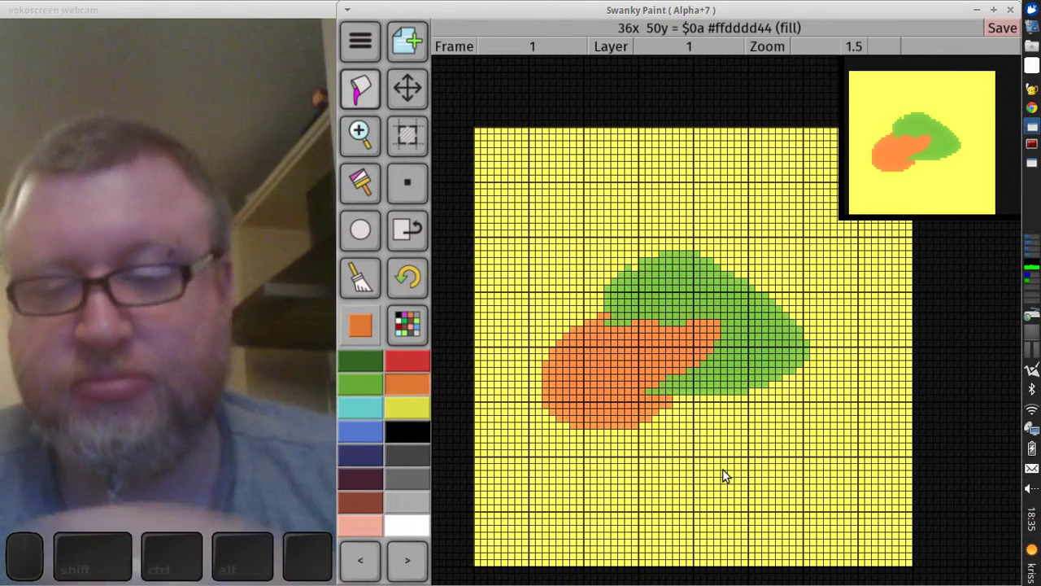
Draw a rounded dark blue outline below the green and orange shapes and fill it with dark blue.
key("b")
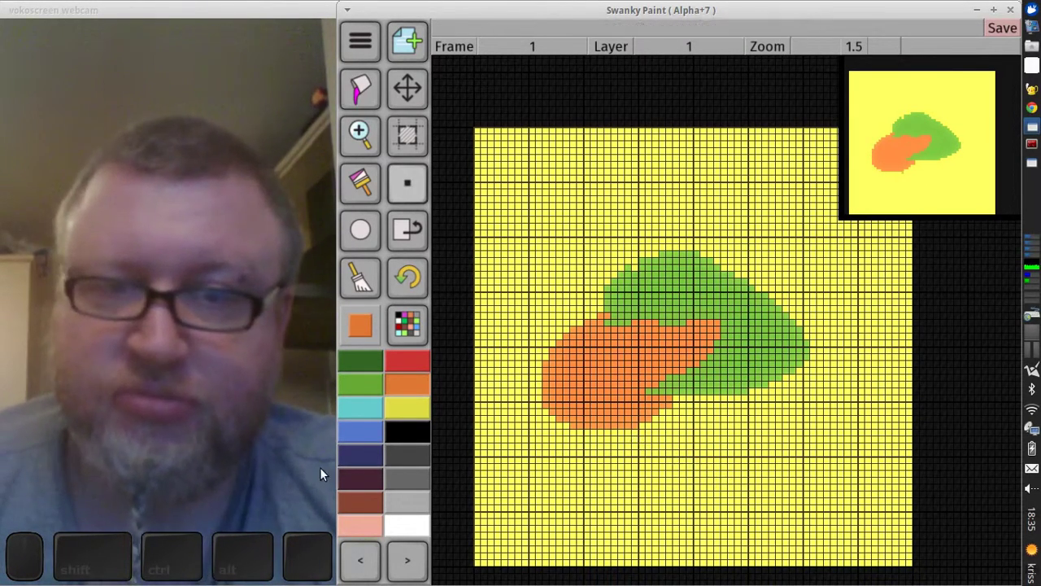
left_click(360, 456)
mouse_move(777, 389)
left_mouse_down()
mouse_move(798, 437)
mouse_move(777, 462)
mouse_move(734, 477)
mouse_move(693, 470)
mouse_move(642, 433)
left_mouse_up()
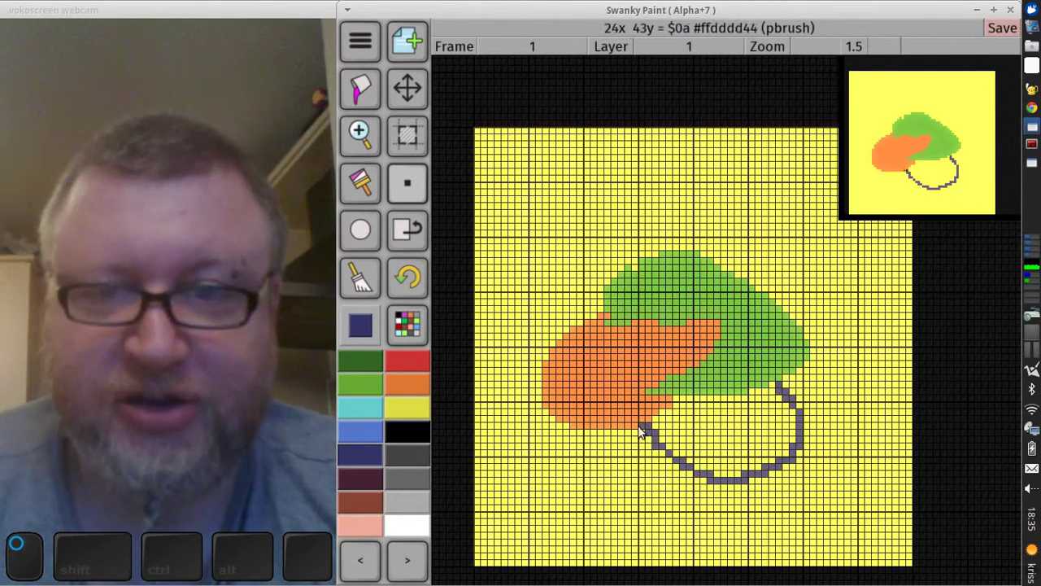
key("f")
left_click(739, 431)
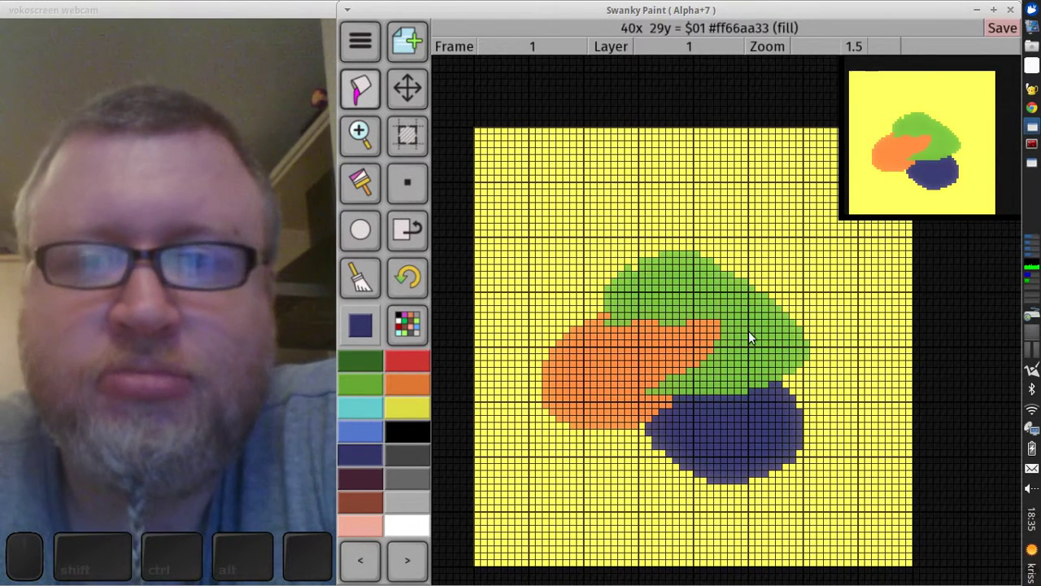
left_click_drag(902, 174, 913, 174)
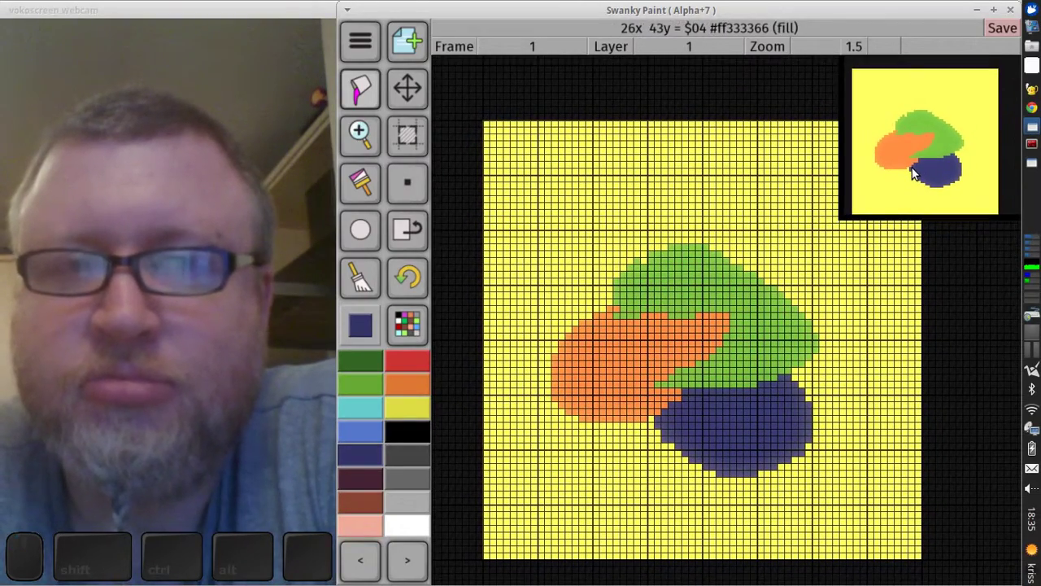
Open the image loader and use the folder history to visit Desktop and Pictures/swankypaint, looking through the swankypaint file list.
left_click(347, 50)
left_click(355, 85)
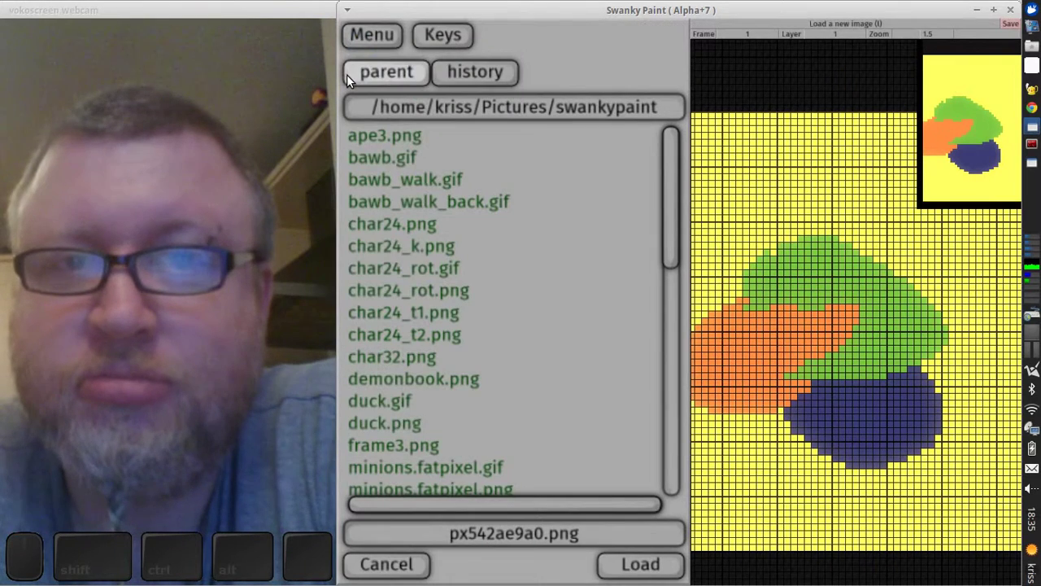
left_click(492, 72)
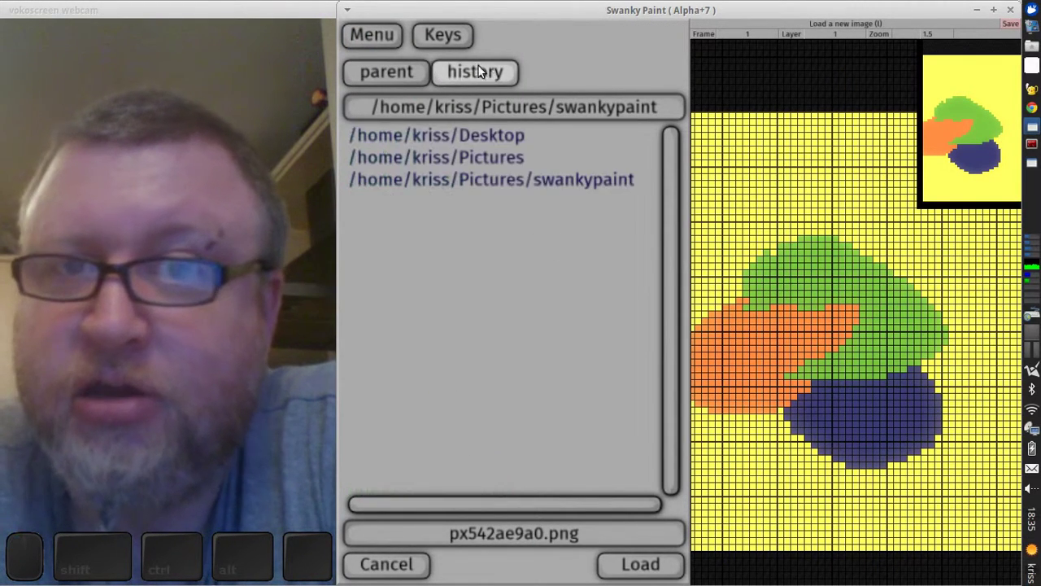
left_click(494, 136)
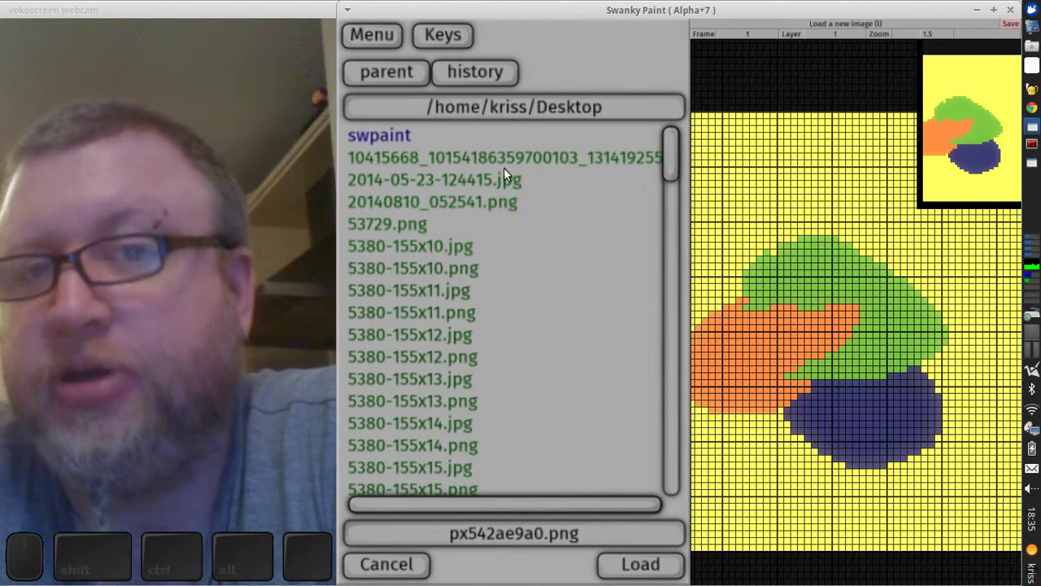
left_click(498, 71)
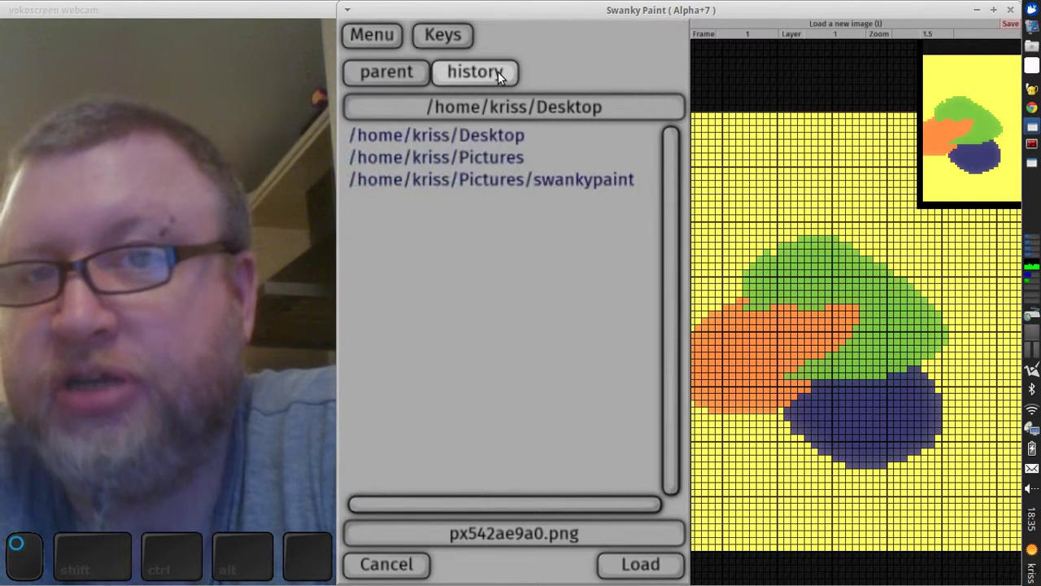
left_click(515, 181)
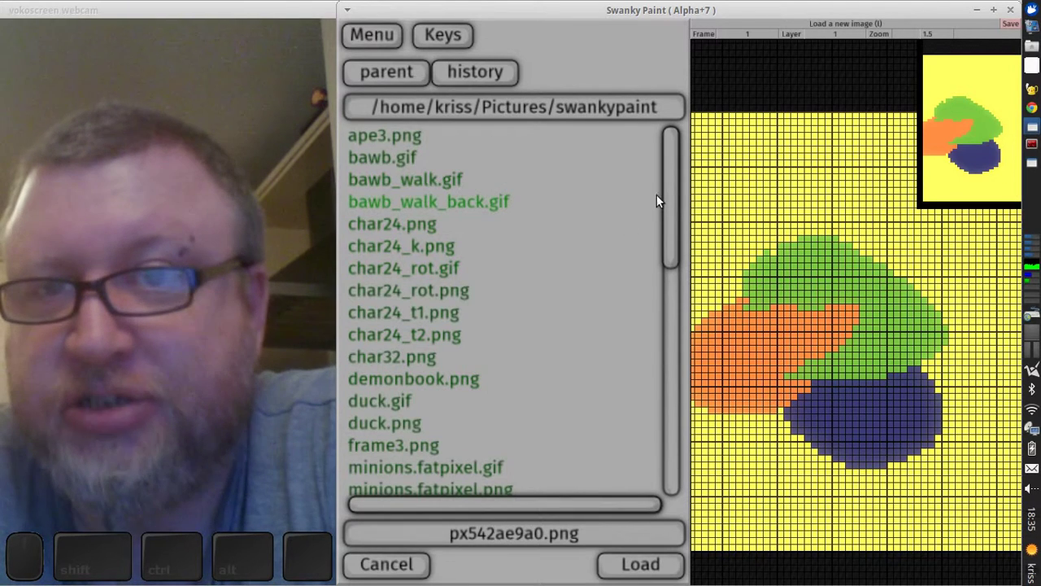
left_click_drag(666, 179, 655, 398)
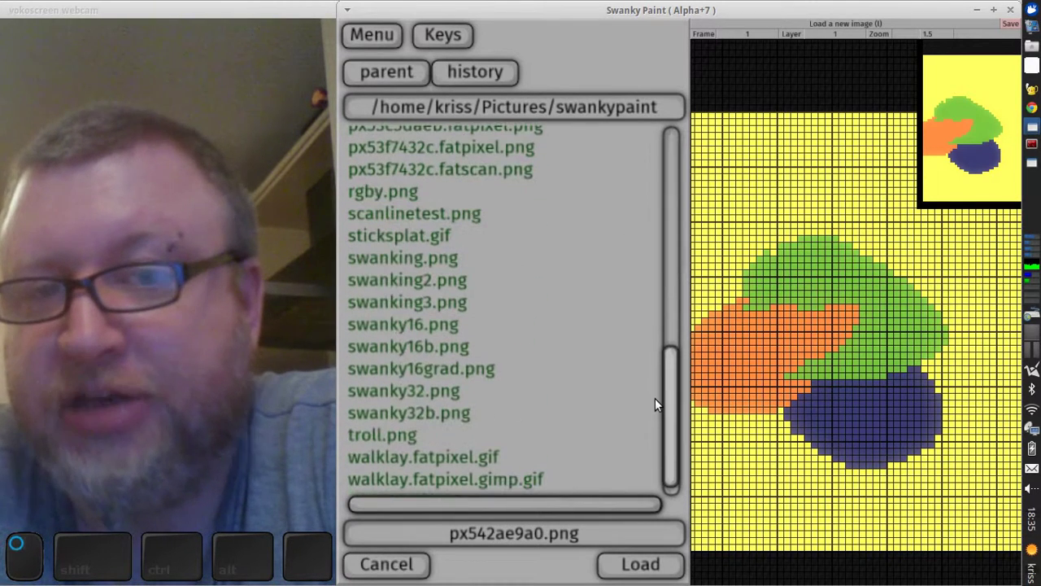
Return to the Desktop folder through the folder history, look through its file list, and leave the image loader without loading anything.
left_click(490, 72)
left_click(498, 135)
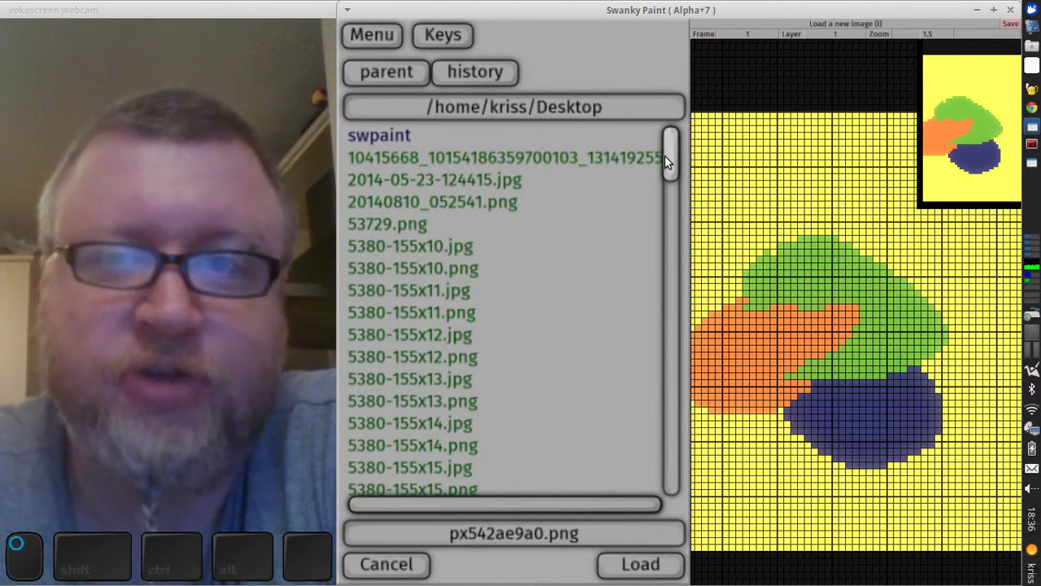
left_click_drag(665, 155, 659, 177)
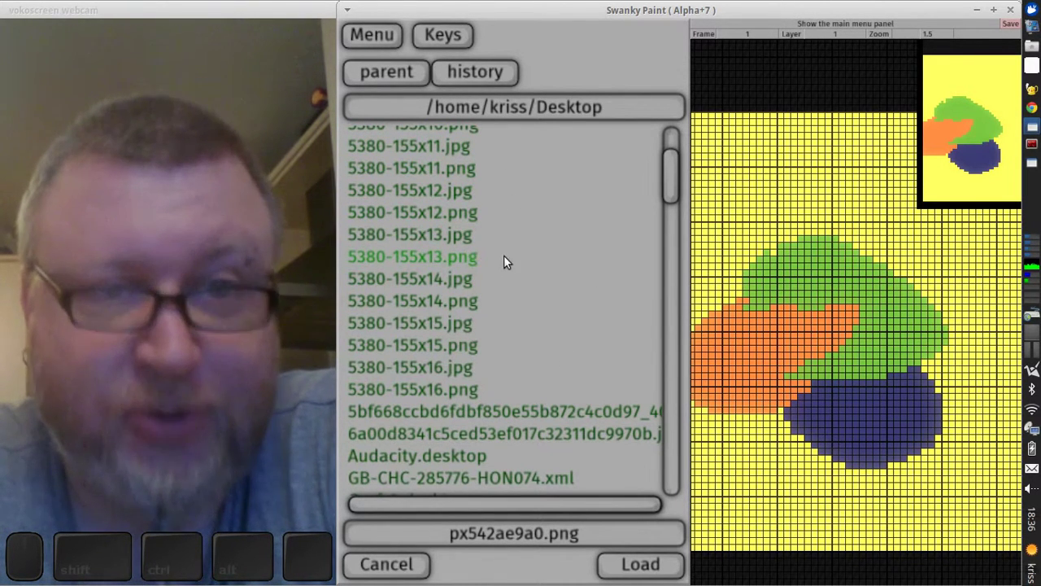
left_click_drag(668, 173, 646, 363)
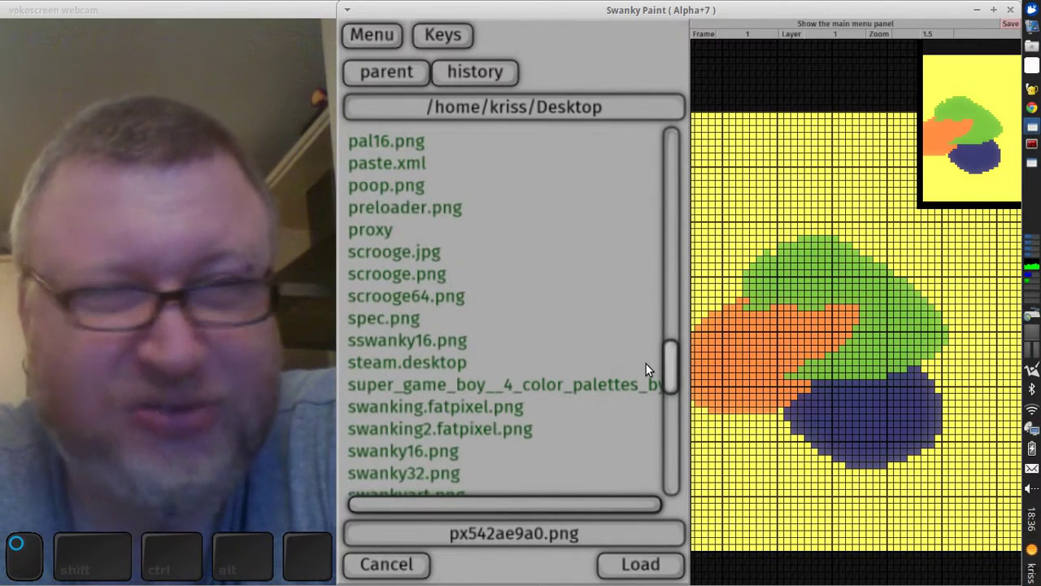
left_click_drag(646, 364, 660, 294)
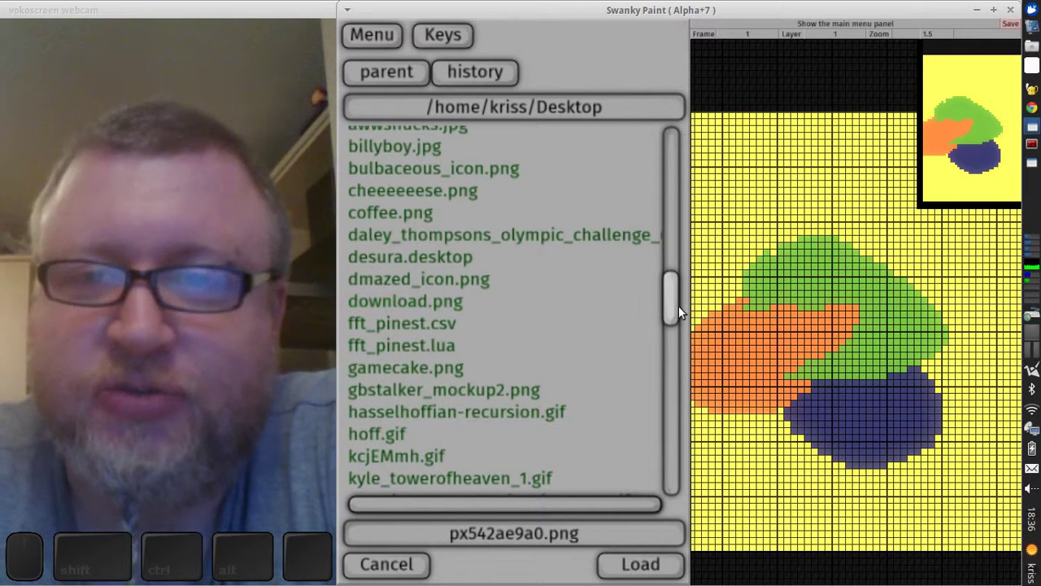
left_click_drag(673, 303, 668, 156)
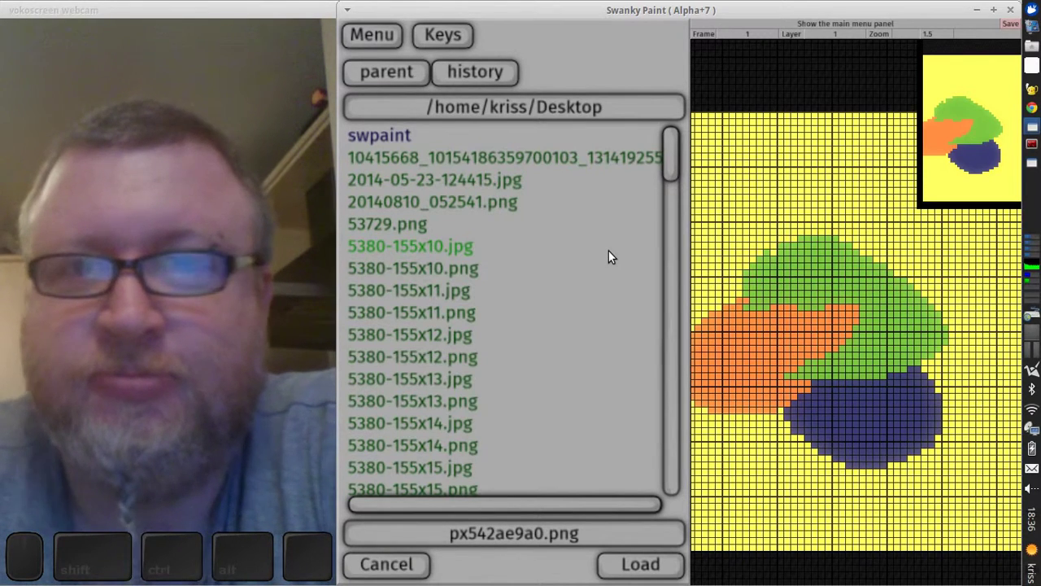
left_click(382, 36)
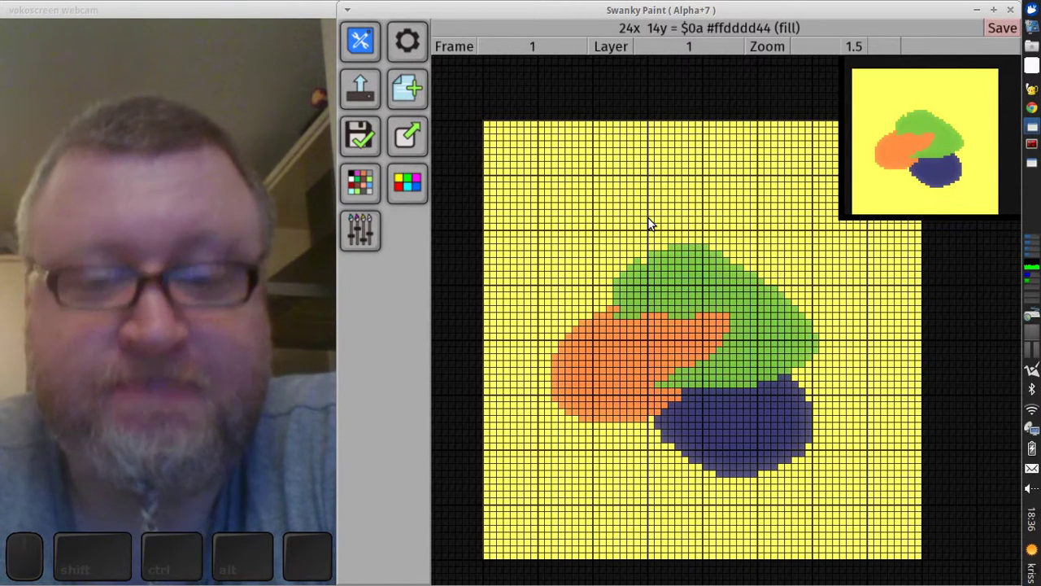
Draw a rounded black freehand outline over the green shape's upper middle and flood-fill the enclosed green area with black.
key("b")
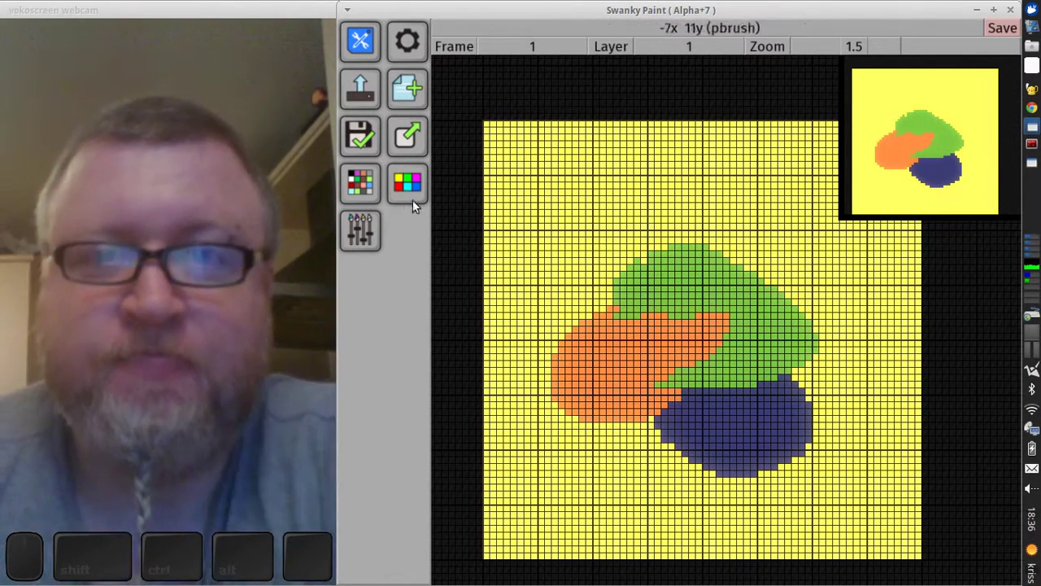
left_click(360, 50)
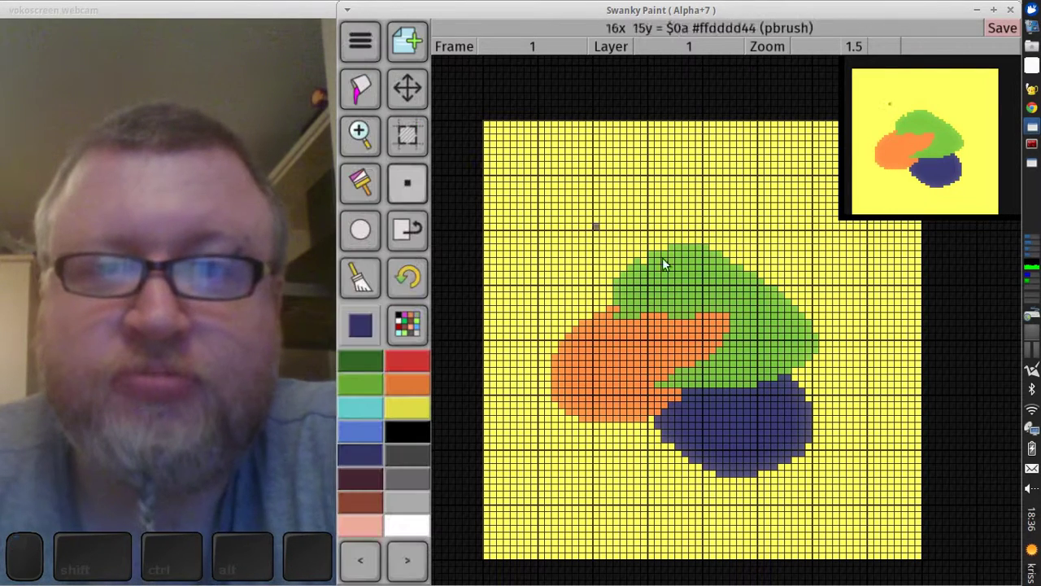
left_click(406, 426)
mouse_move(657, 317)
left_mouse_down()
mouse_move(664, 251)
mouse_move(698, 241)
mouse_move(718, 249)
mouse_move(728, 292)
mouse_move(706, 332)
mouse_move(674, 333)
mouse_move(659, 310)
left_mouse_up()
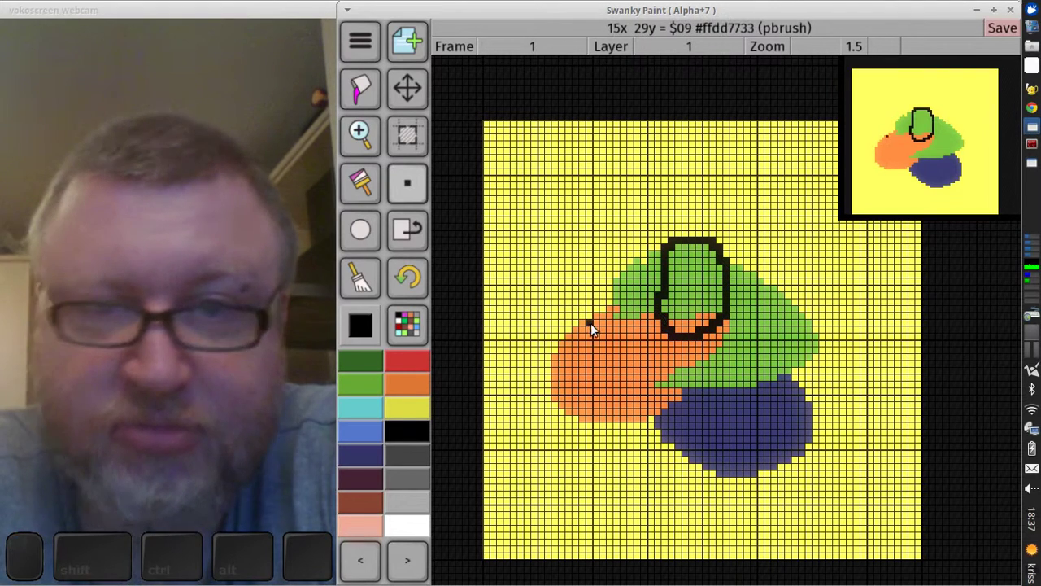
key("f")
left_click(704, 292)
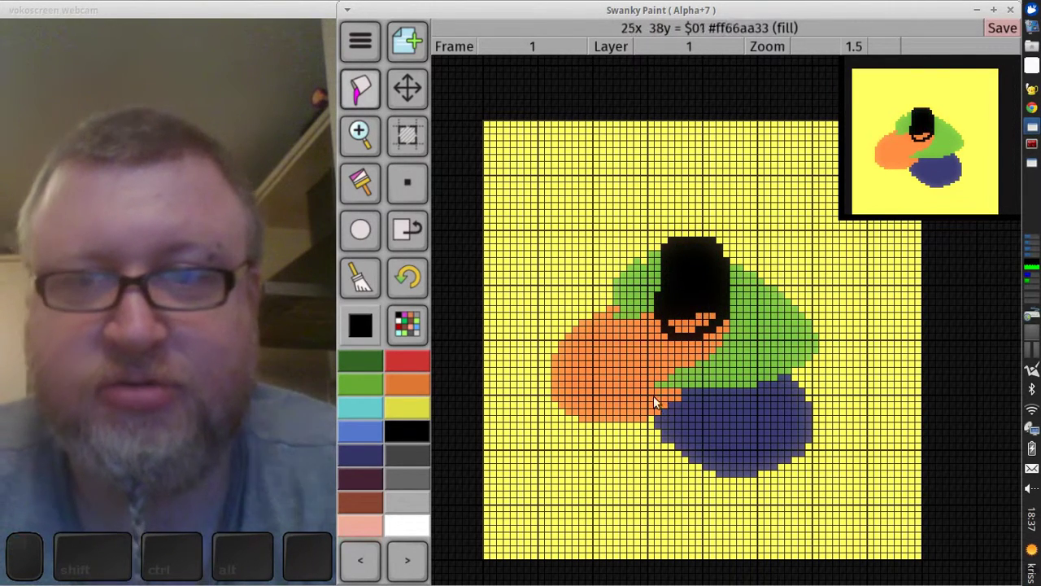